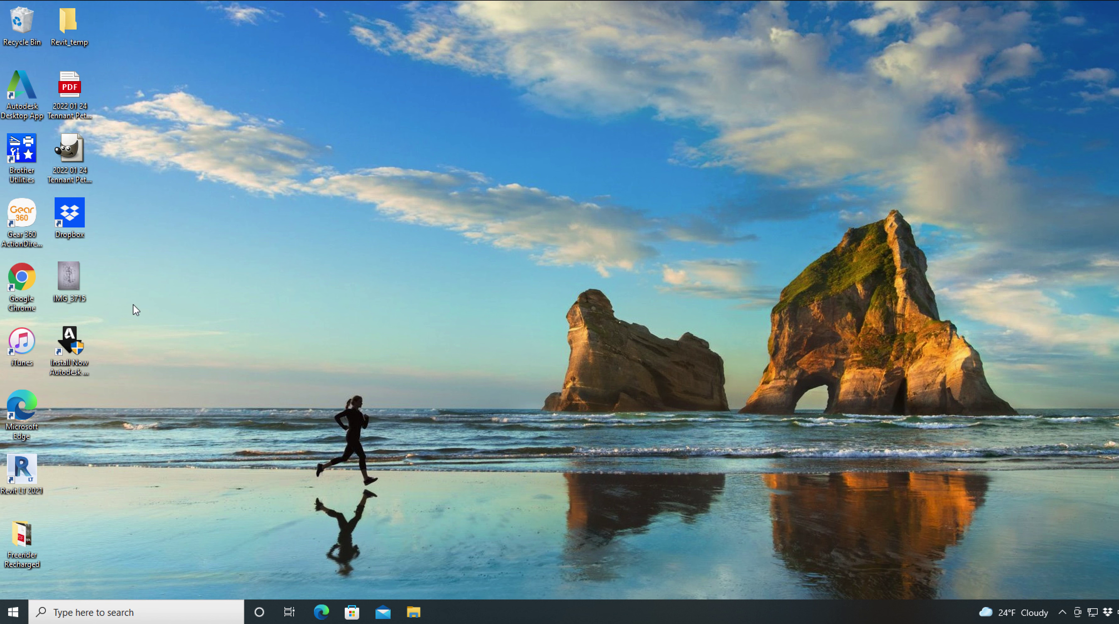
# Step: Open the IMG_3715 photo in Photos to preview it, then close the viewer
pyautogui.click(70, 280)
pyautogui.doubleClick(70, 280)
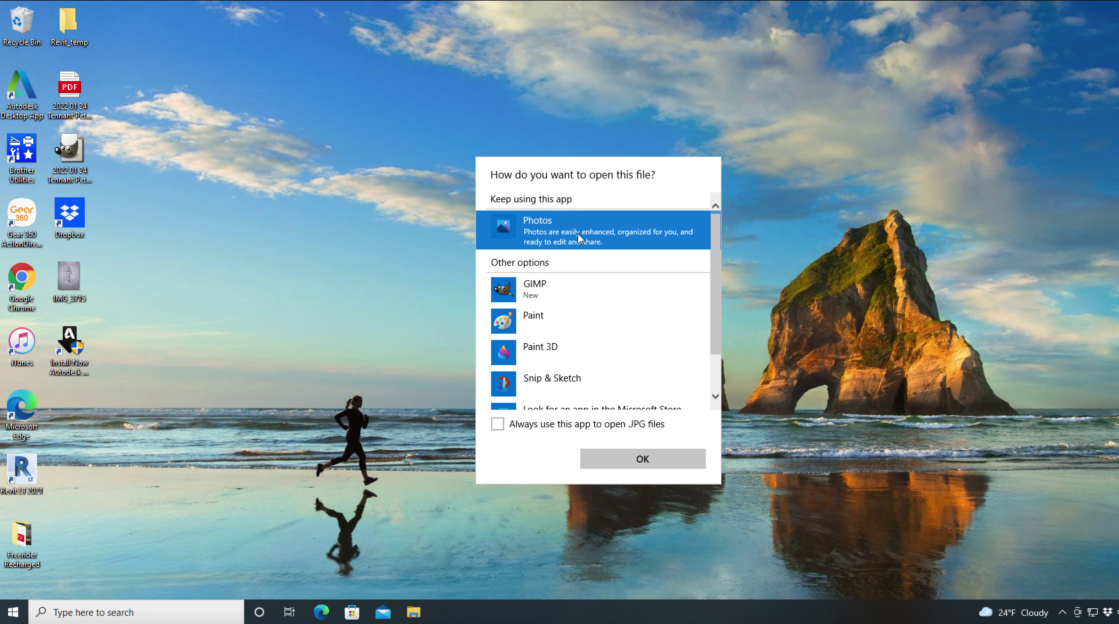
pyautogui.click(632, 462)
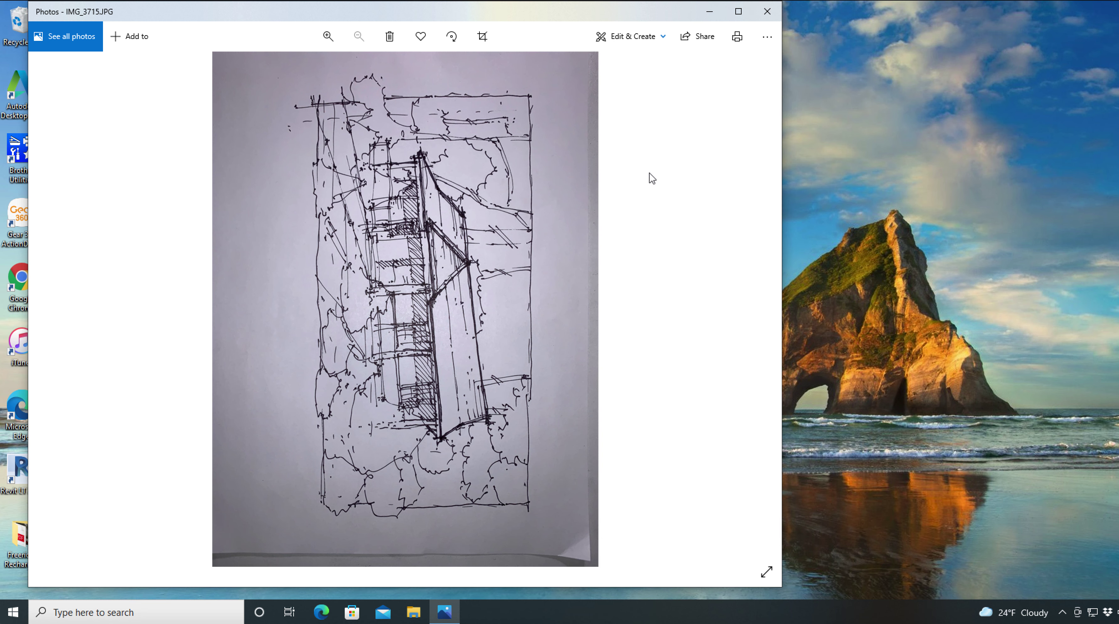
pyautogui.click(767, 14)
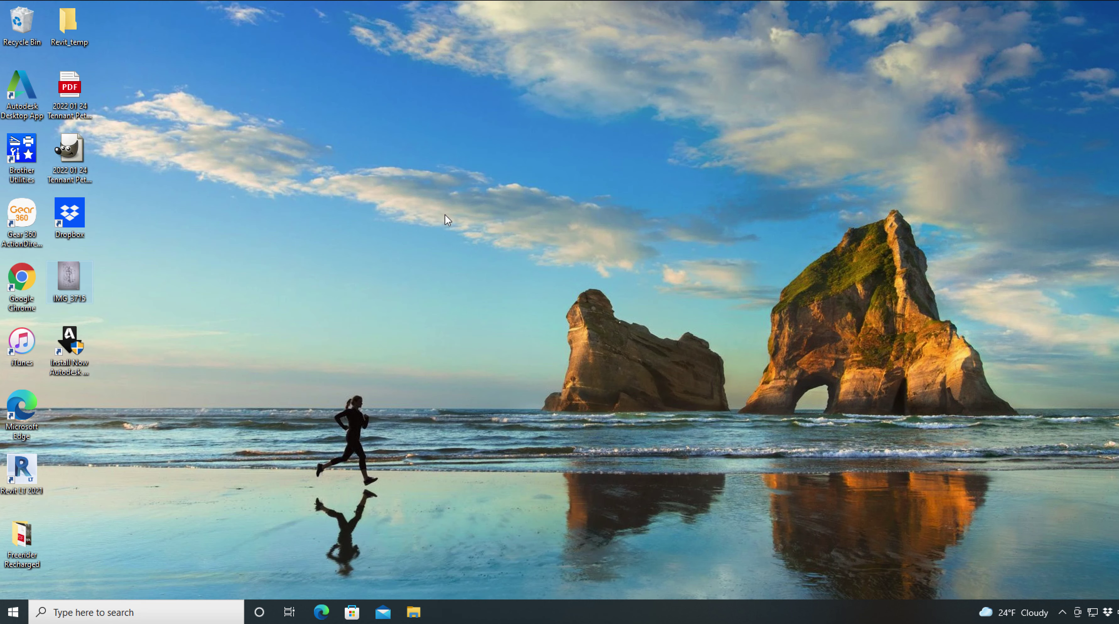
# Step: Launch GIMP 2.10.30 from the Start menu's app list
pyautogui.click(14, 612)
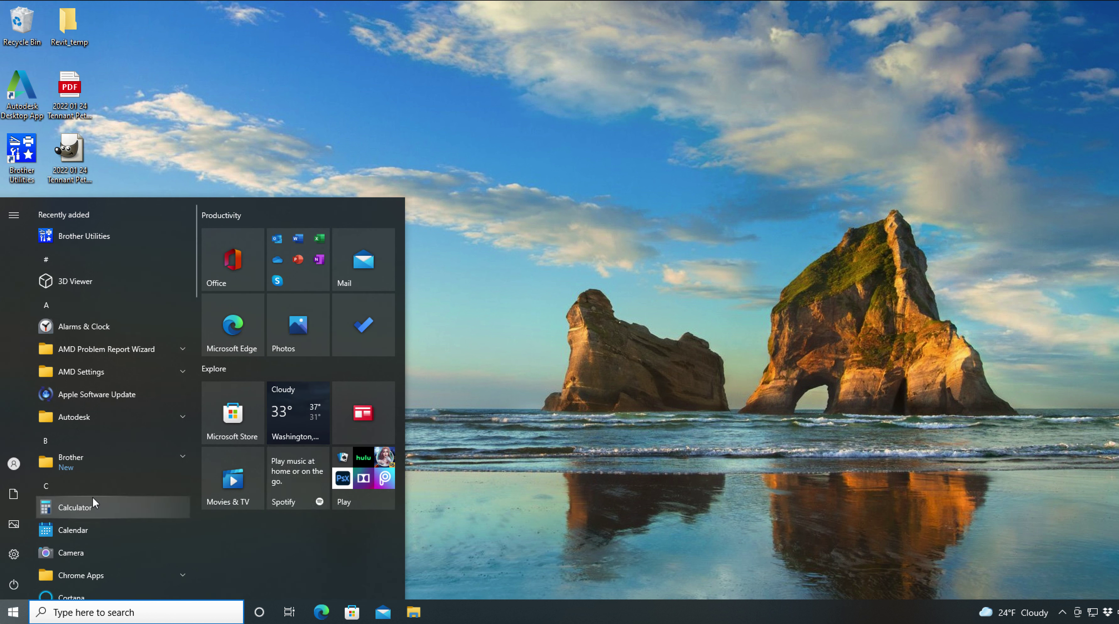
pyautogui.scroll(-5, 92, 498)
pyautogui.scroll(-2, 92, 497)
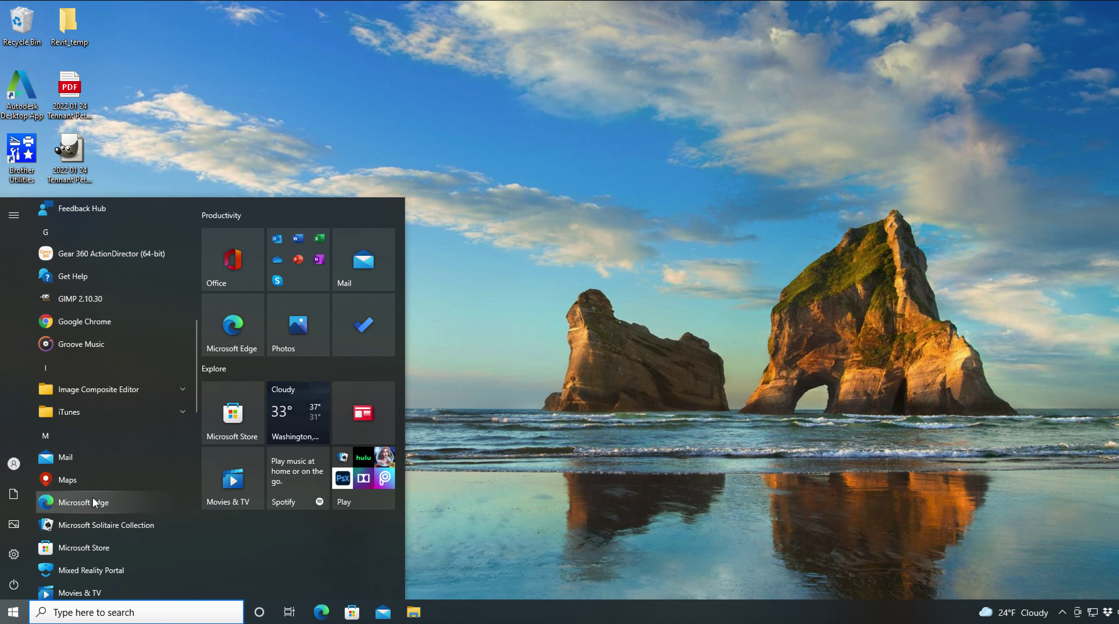
pyautogui.click(90, 299)
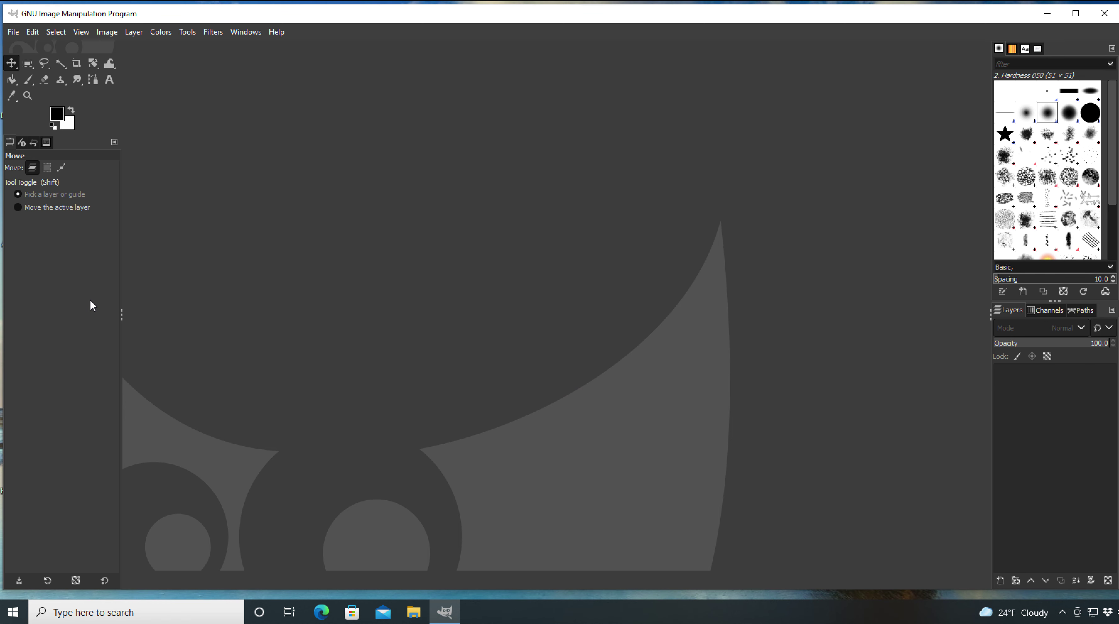
# Step: Open Desktop/IMG_3715.JPG, keeping its original orientation and converting it to built-in sRGB
pyautogui.click(12, 32)
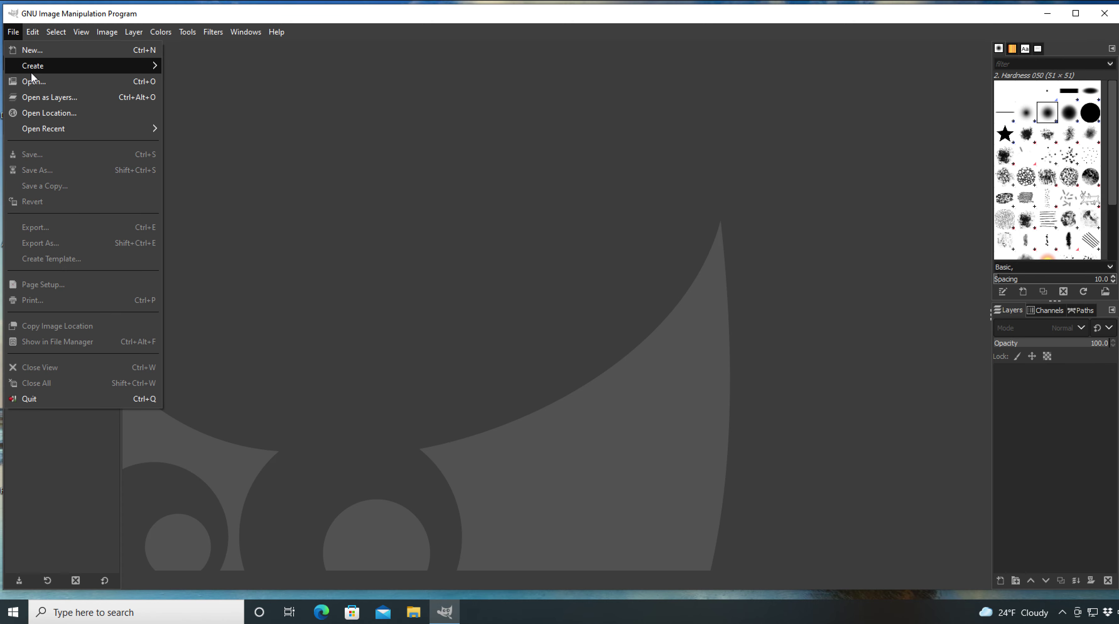
pyautogui.click(33, 81)
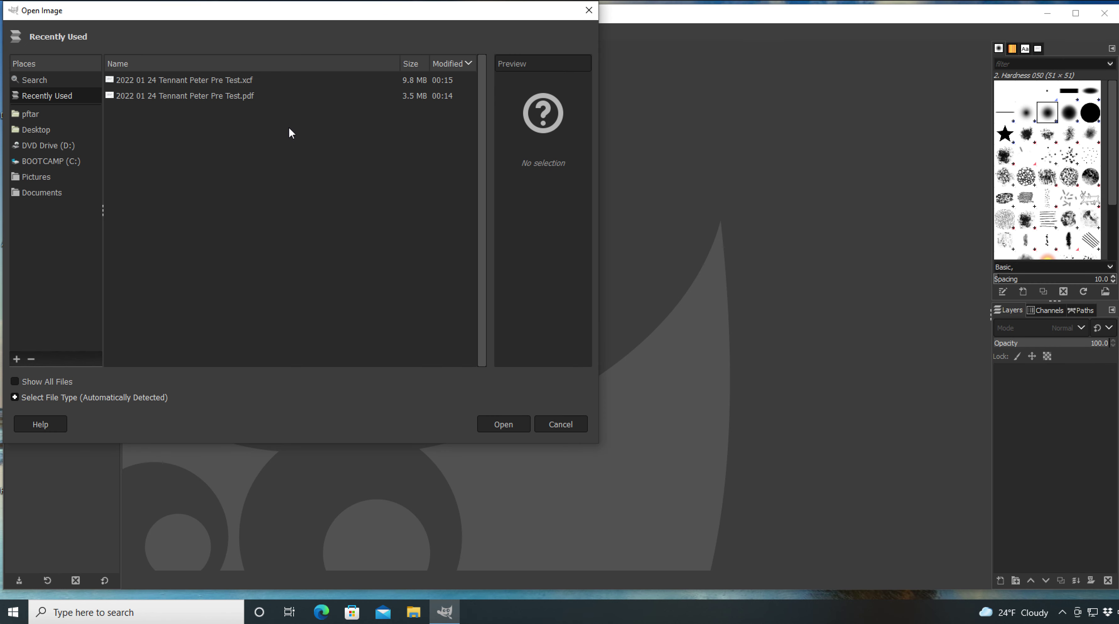
pyautogui.click(46, 131)
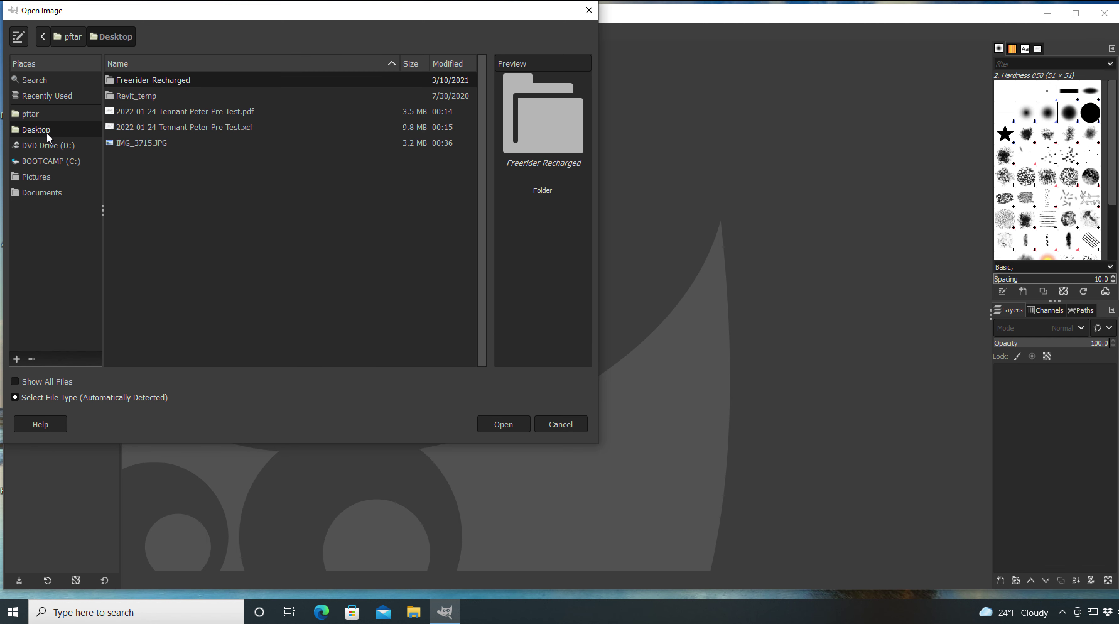
pyautogui.click(151, 144)
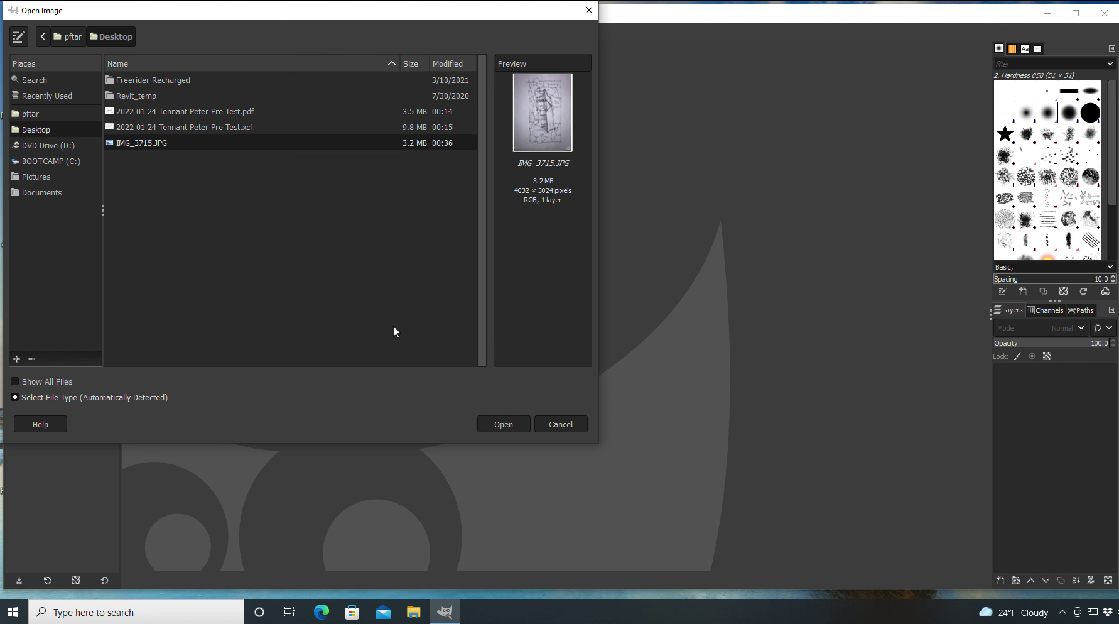
pyautogui.click(513, 425)
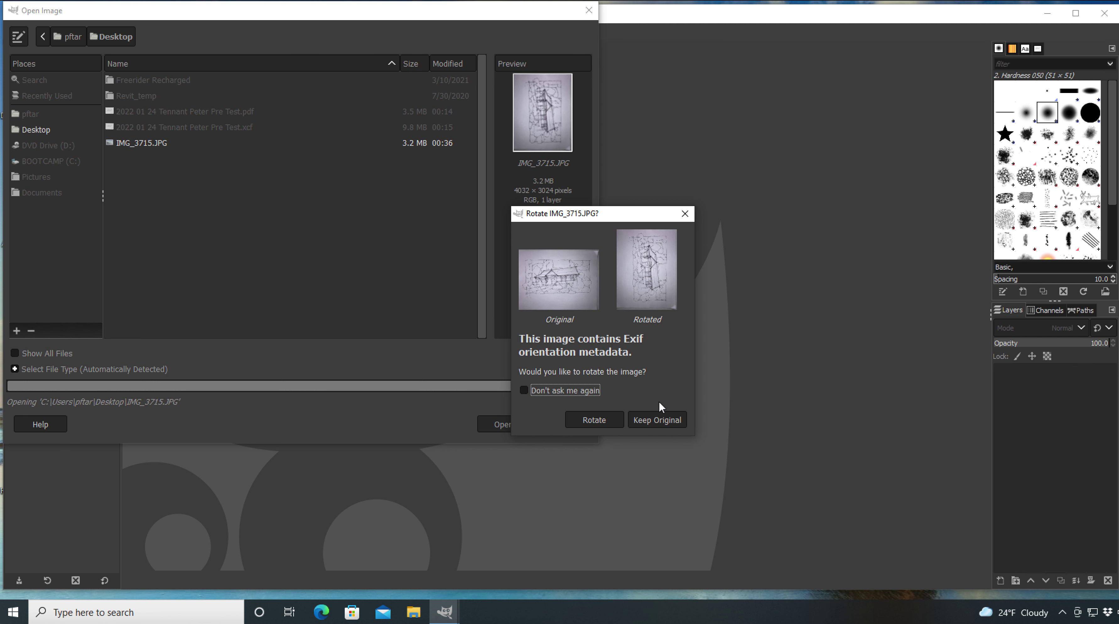
pyautogui.click(659, 420)
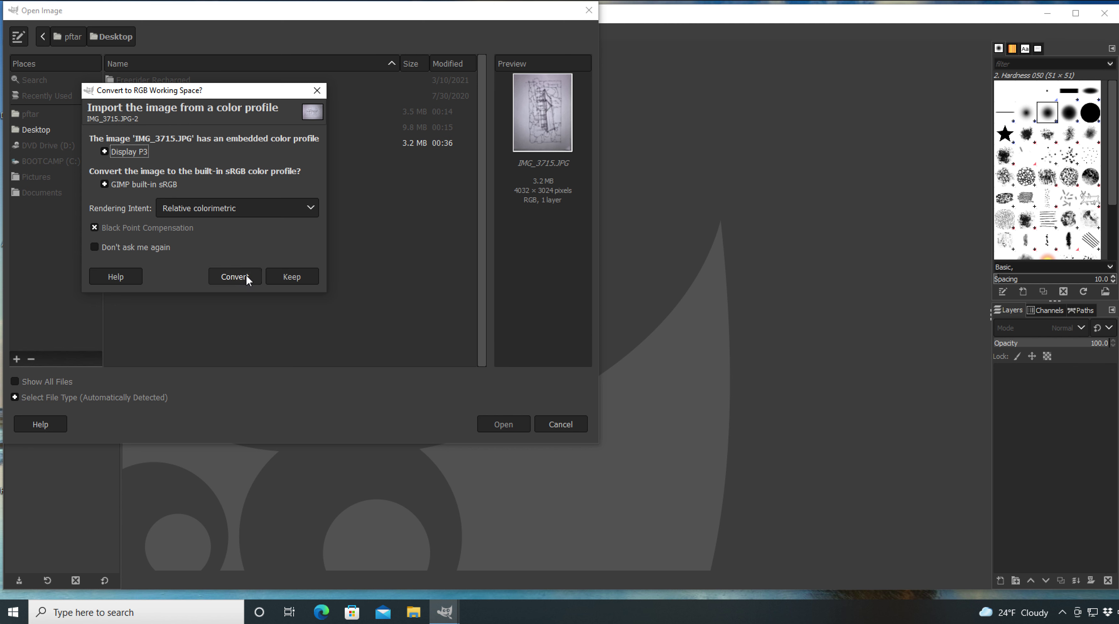
pyautogui.click(235, 276)
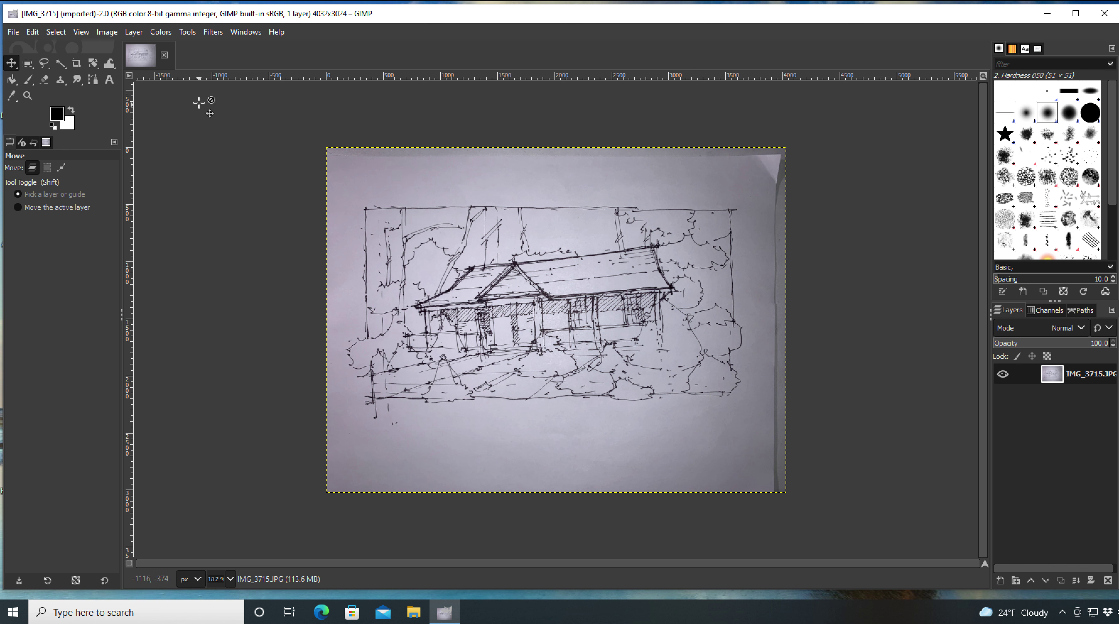
# Step: Apply a Value Curves adjustment: white point pulled left, black point raised to input 93
pyautogui.click(166, 30)
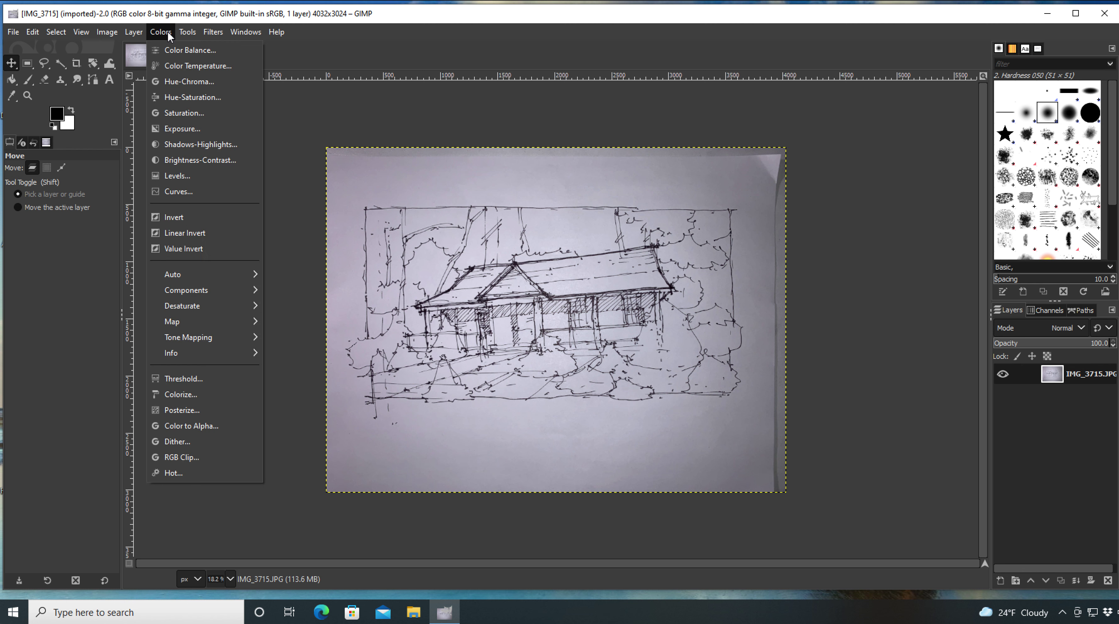
pyautogui.click(177, 191)
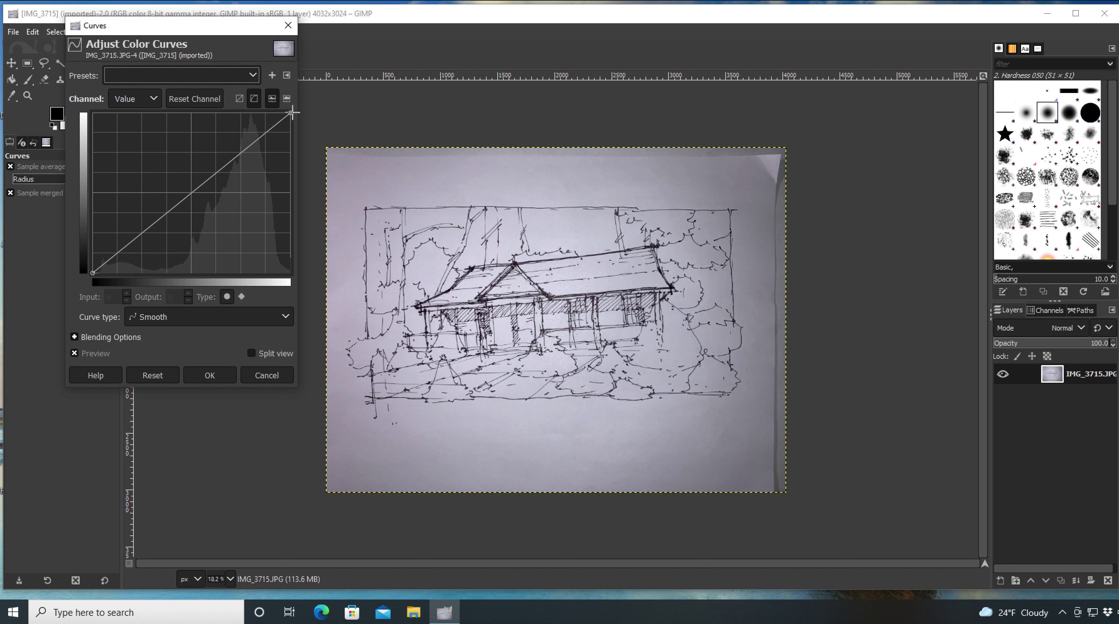
pyautogui.moveTo(291, 112)
pyautogui.mouseDown()
pyautogui.moveTo(107, 111)
pyautogui.moveTo(312, 110)
pyautogui.moveTo(195, 112)
pyautogui.mouseUp()
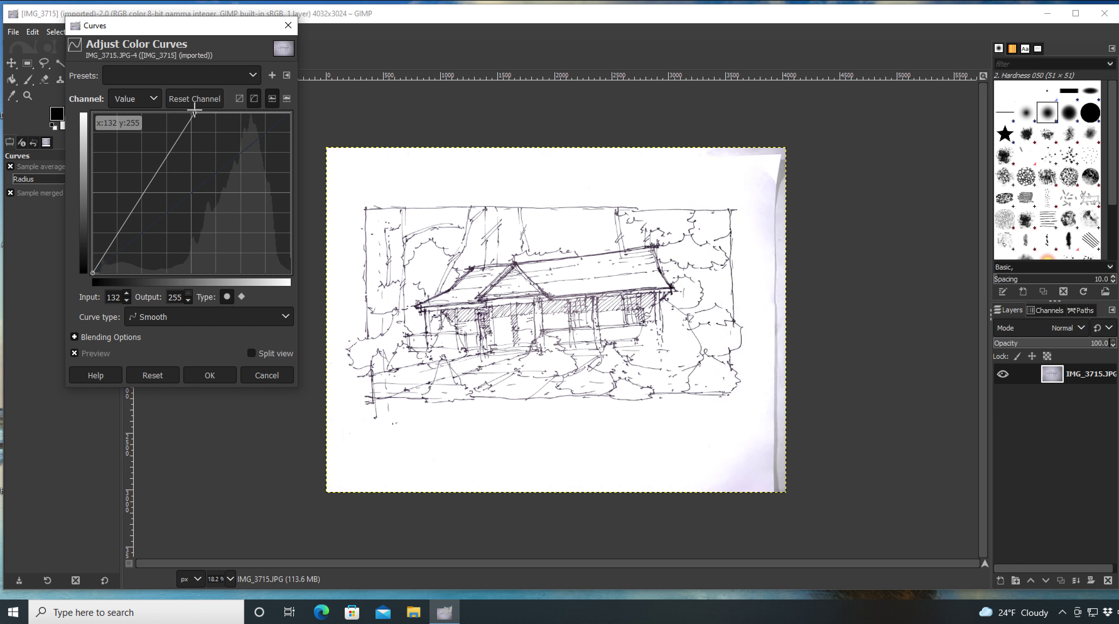
pyautogui.click(92, 274)
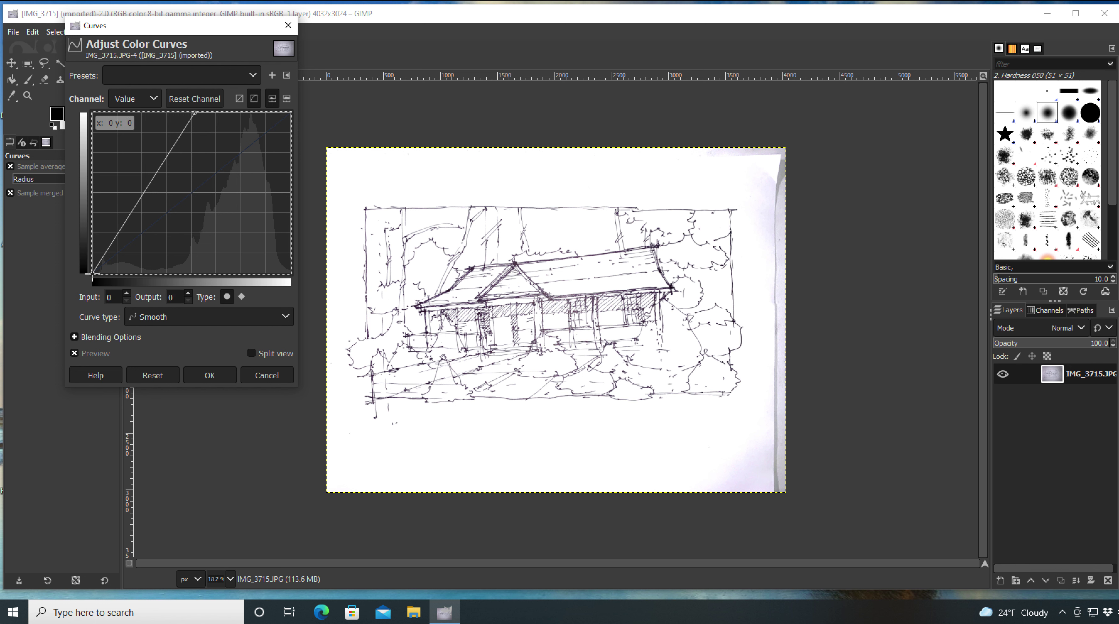
pyautogui.moveTo(92, 275); pyautogui.dragTo(154, 275)
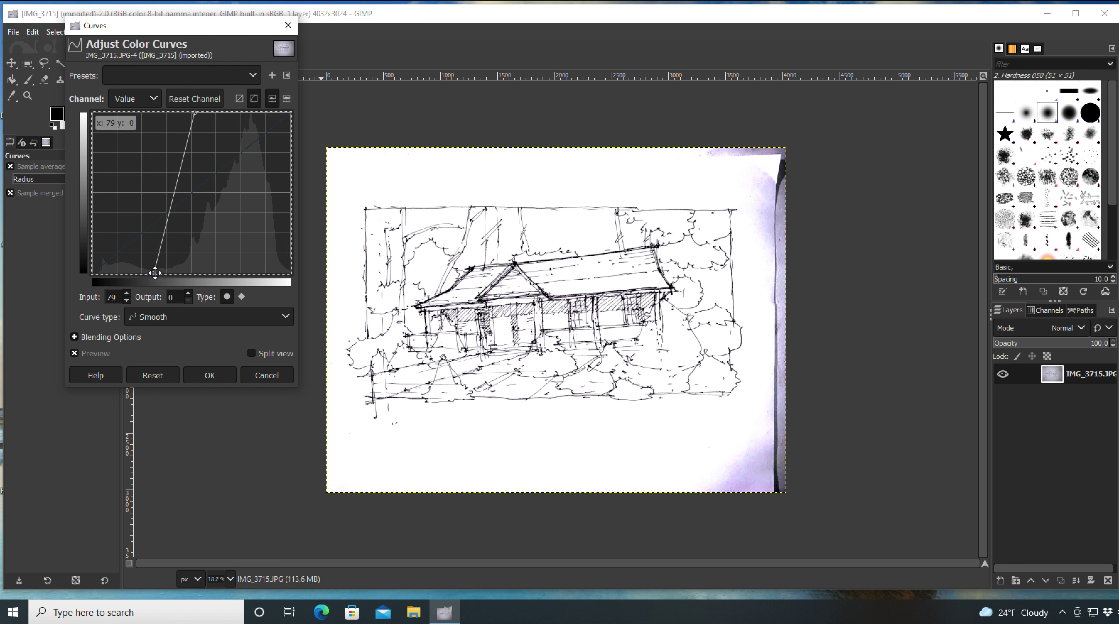
pyautogui.moveTo(153, 273); pyautogui.dragTo(129, 273)
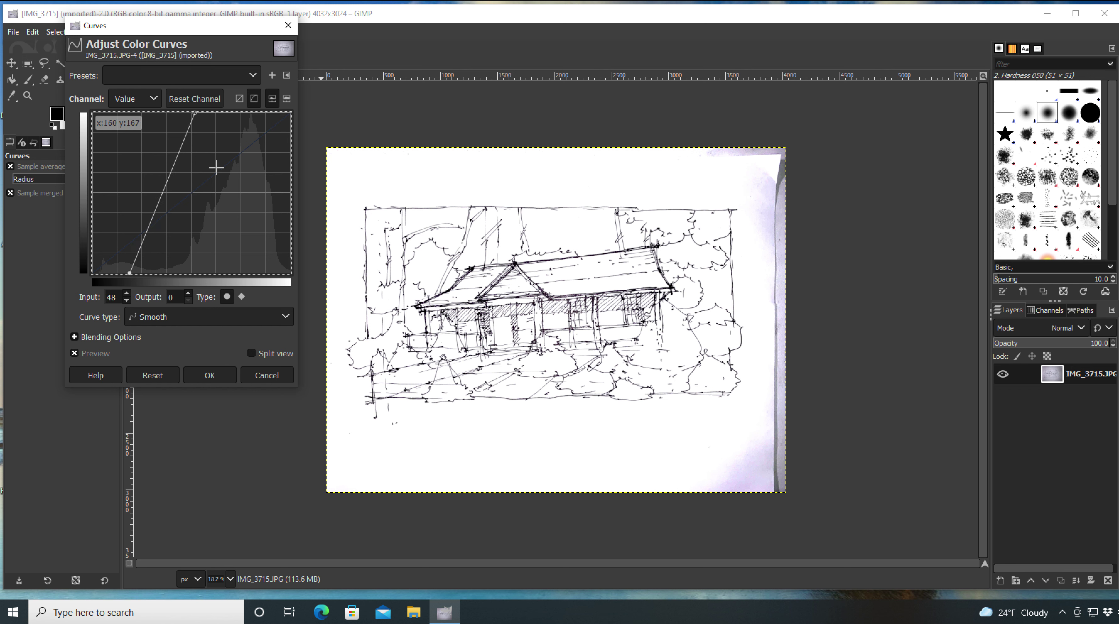
pyautogui.moveTo(195, 114); pyautogui.dragTo(176, 113)
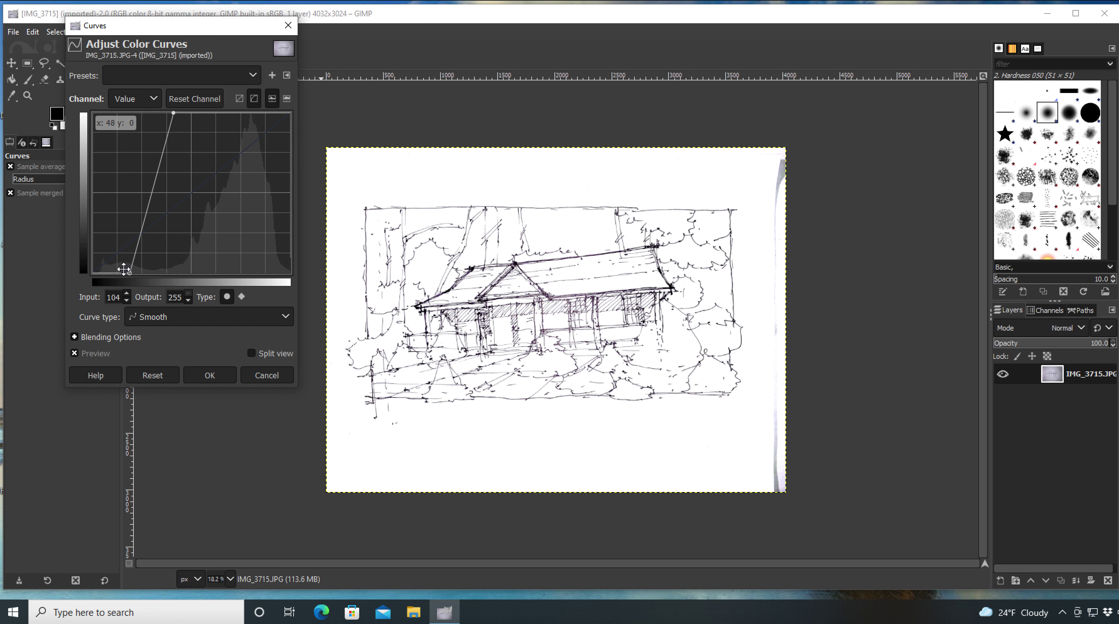
pyautogui.moveTo(127, 272); pyautogui.dragTo(160, 280)
pyautogui.moveTo(164, 282); pyautogui.dragTo(164, 281)
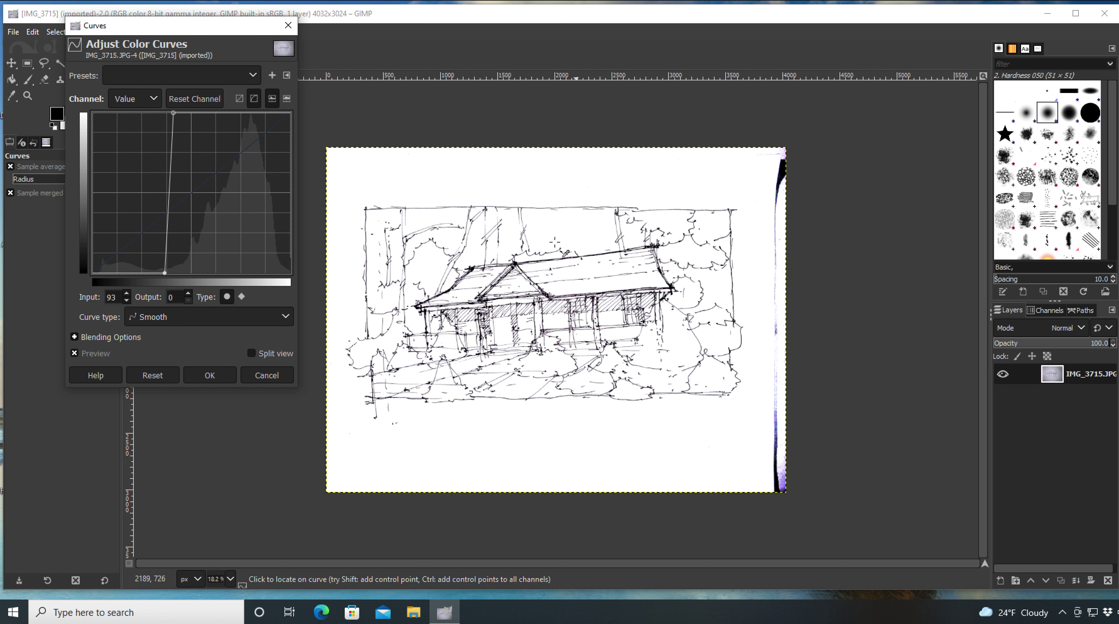
pyautogui.click(210, 375)
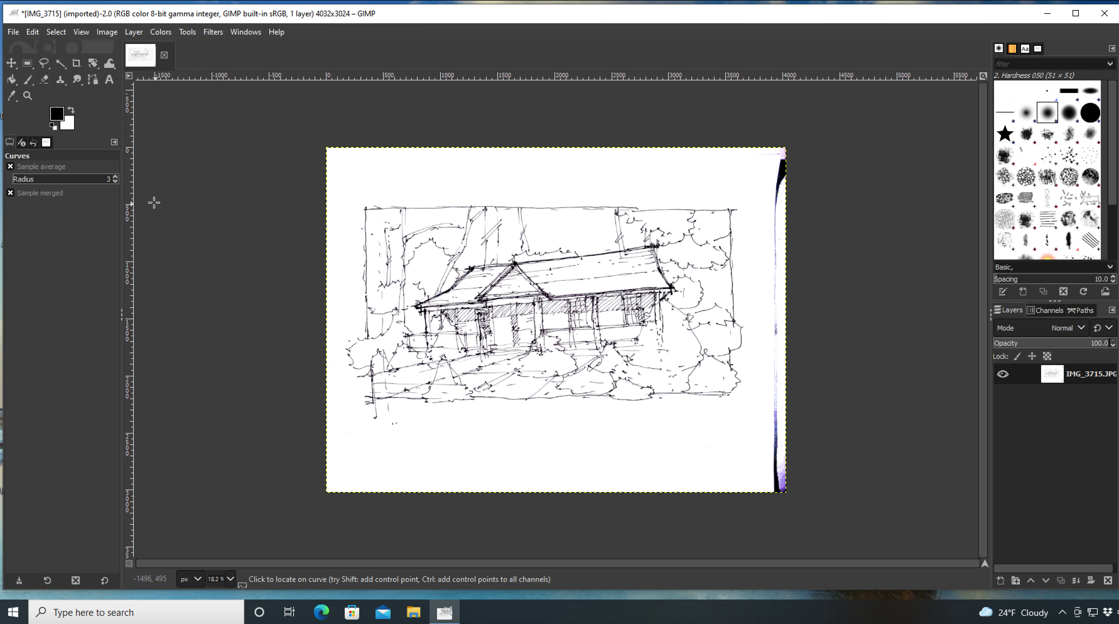
# Step: Crop inside the dark scanned borders, leaving a 3883 × 2981 pixel image
pyautogui.click(80, 64)
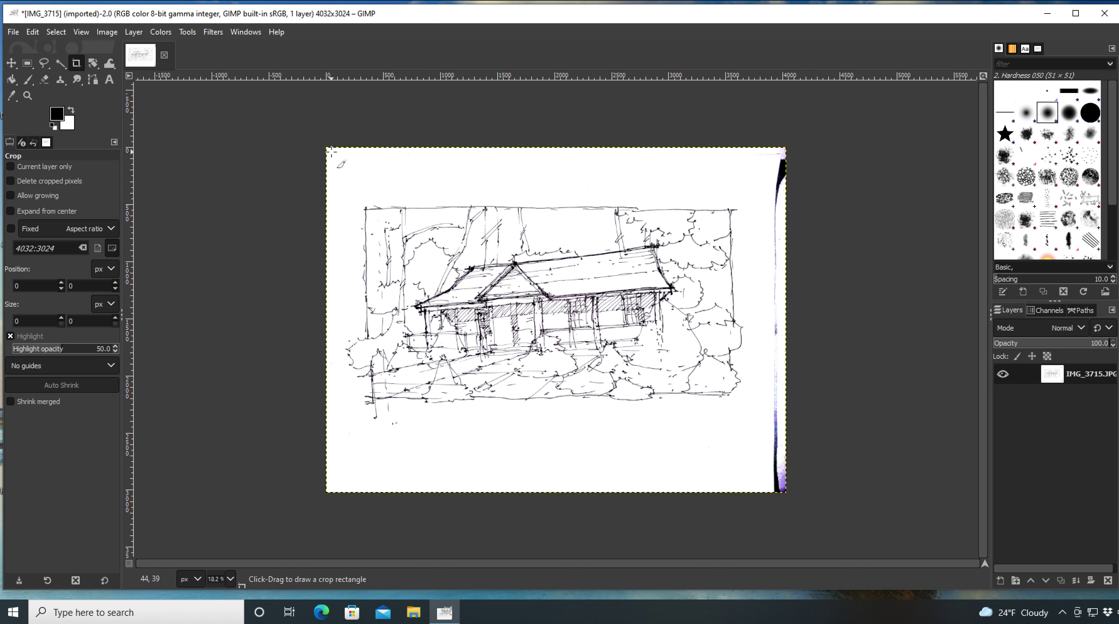
pyautogui.moveTo(330, 151); pyautogui.dragTo(771, 490)
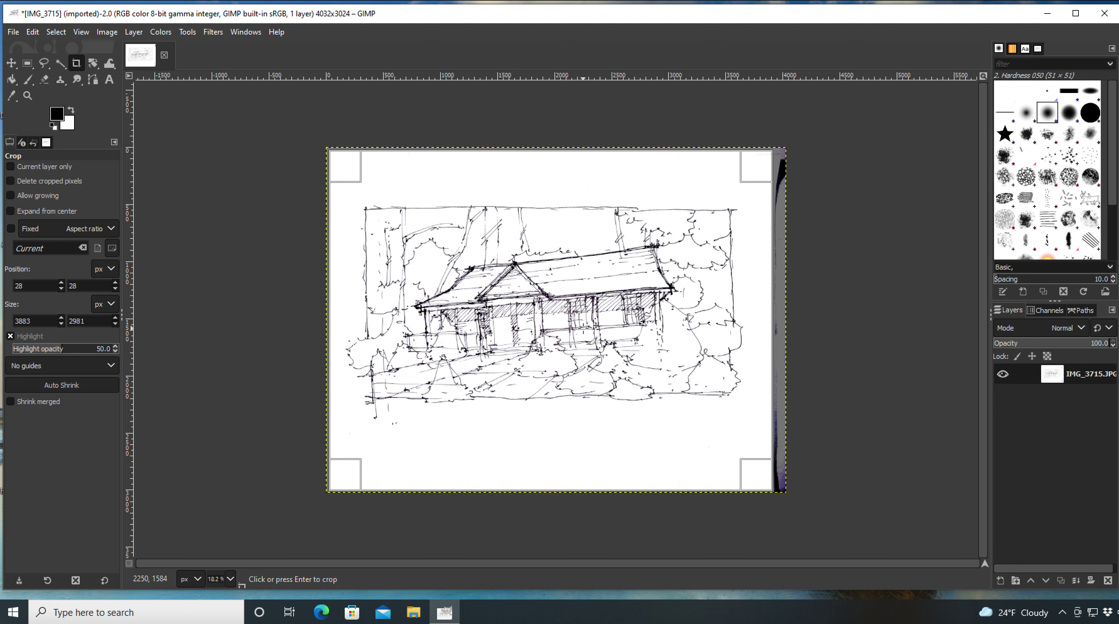
pyautogui.press('Return')
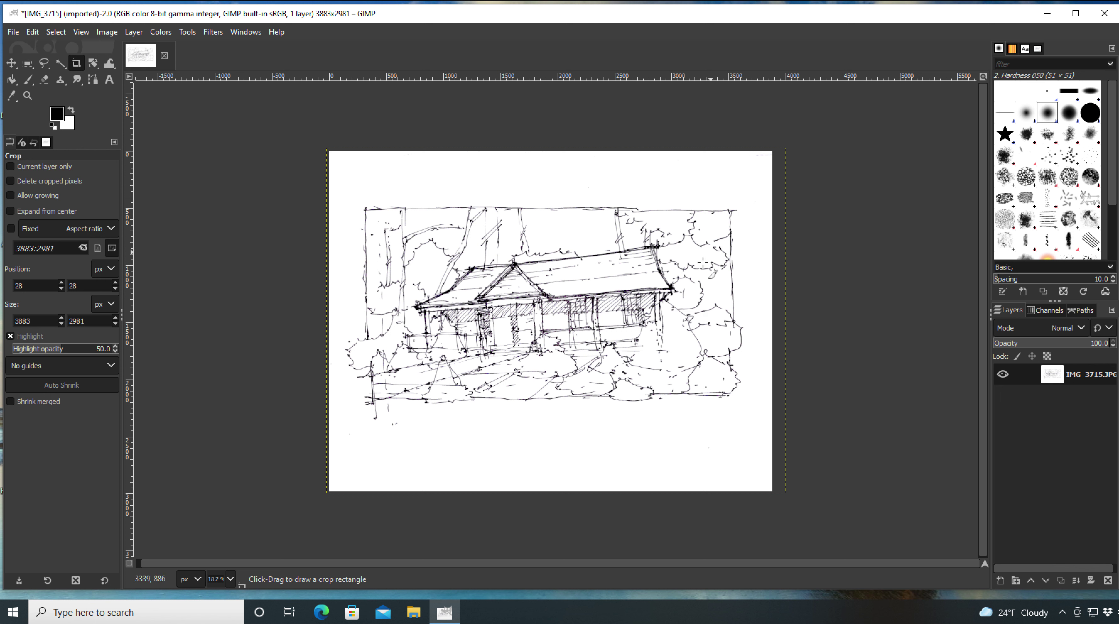
# Step: Rotate the whole image 0.72° with Arbitrary Rotation, enlarging it to 3921x3031 pixels
pyautogui.click(108, 31)
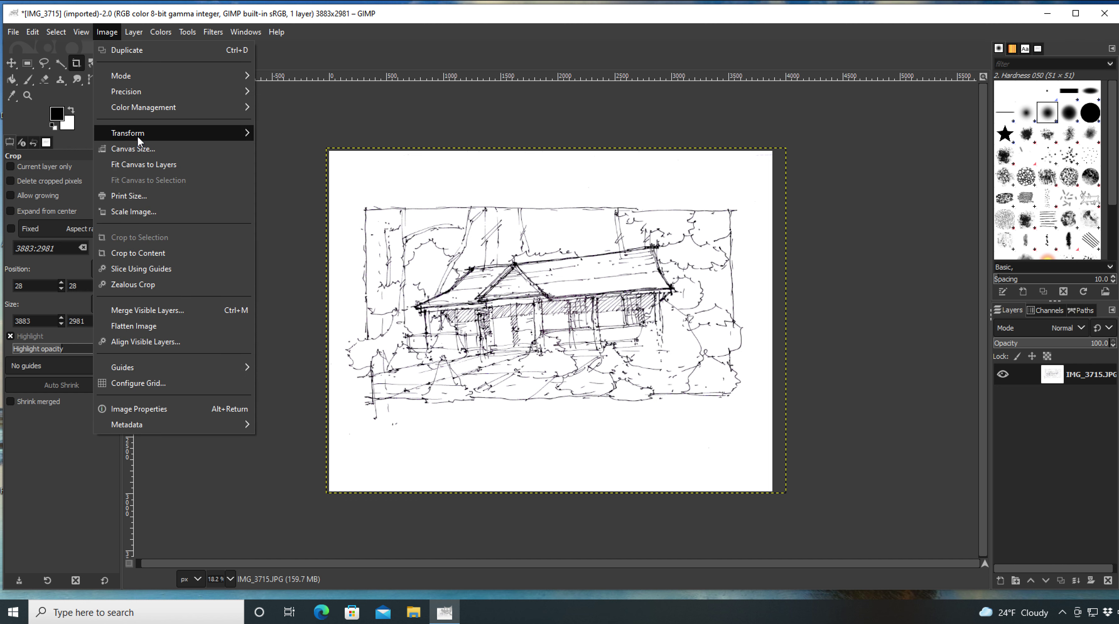
pyautogui.moveTo(137, 133)
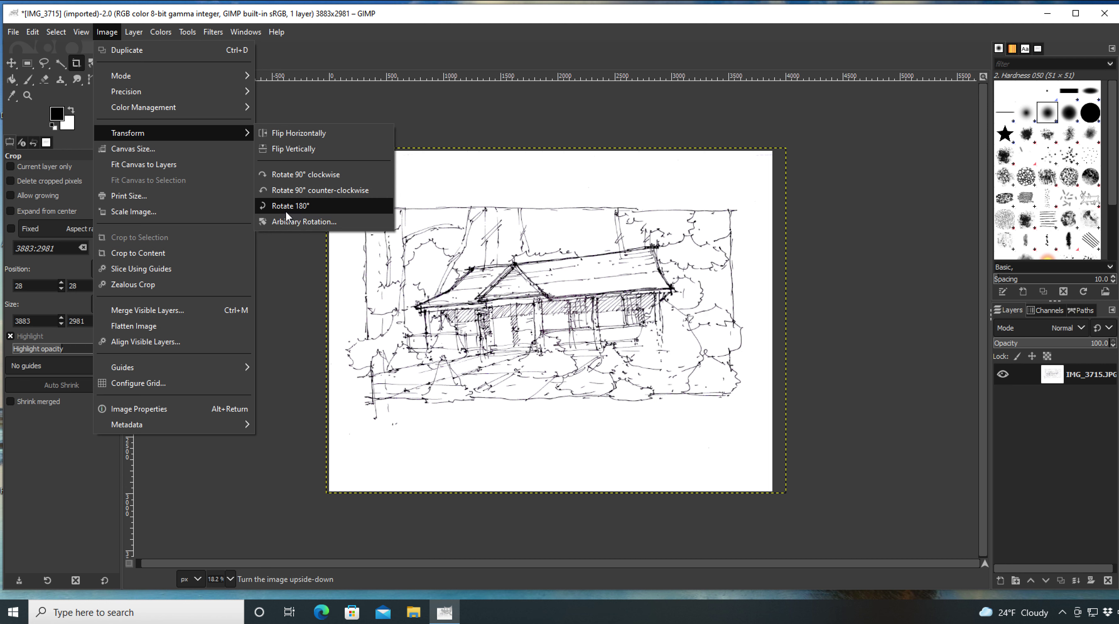
pyautogui.click(287, 220)
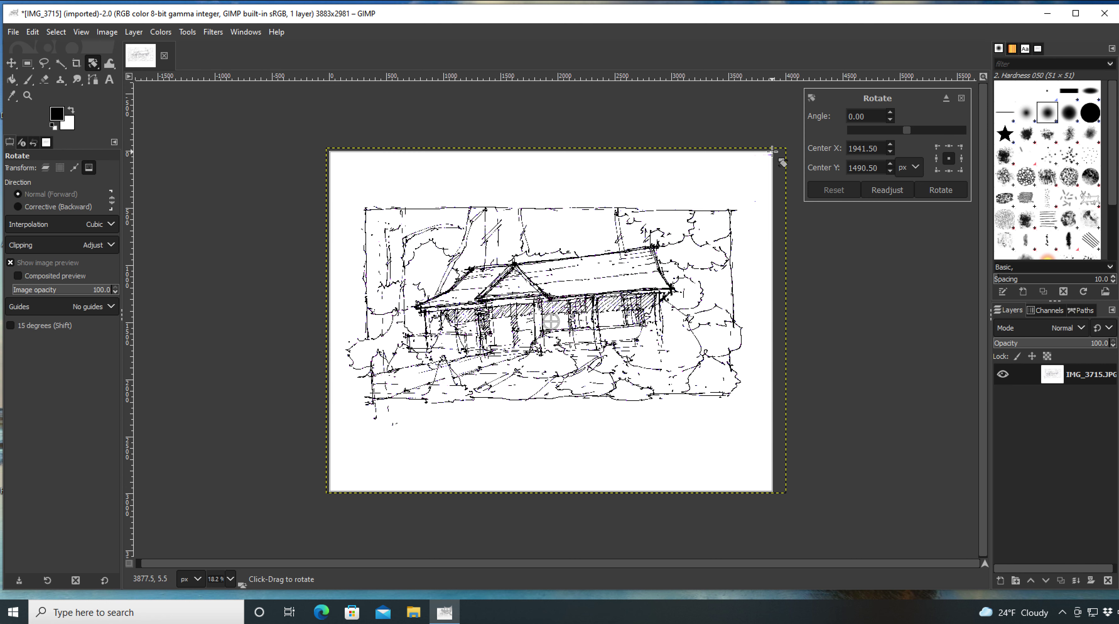
pyautogui.moveTo(782, 163); pyautogui.dragTo(785, 165)
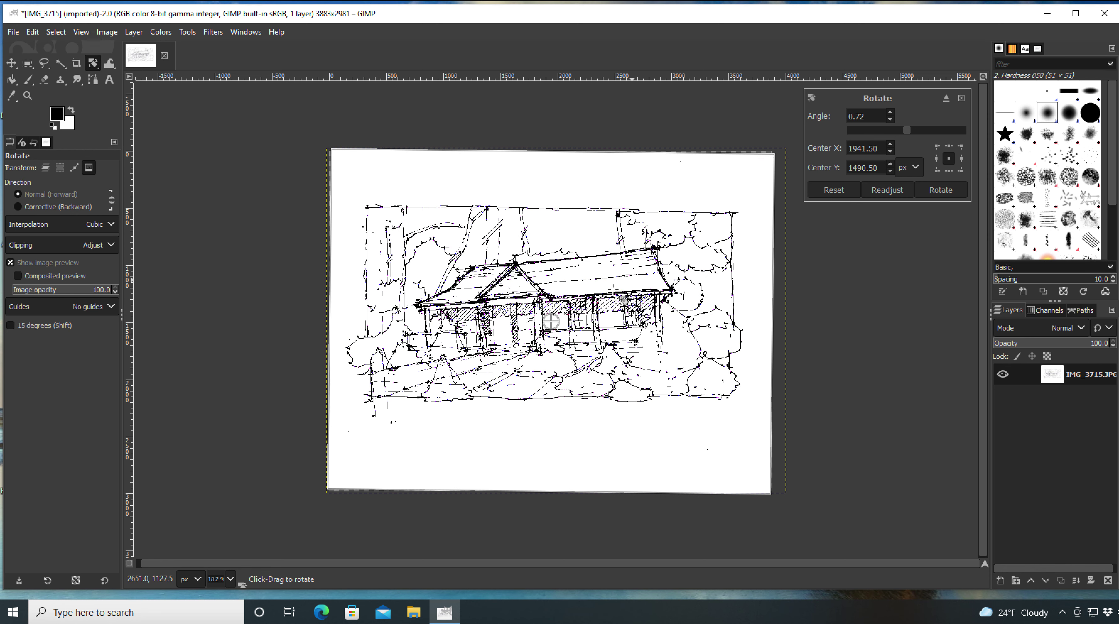
pyautogui.press('Return')
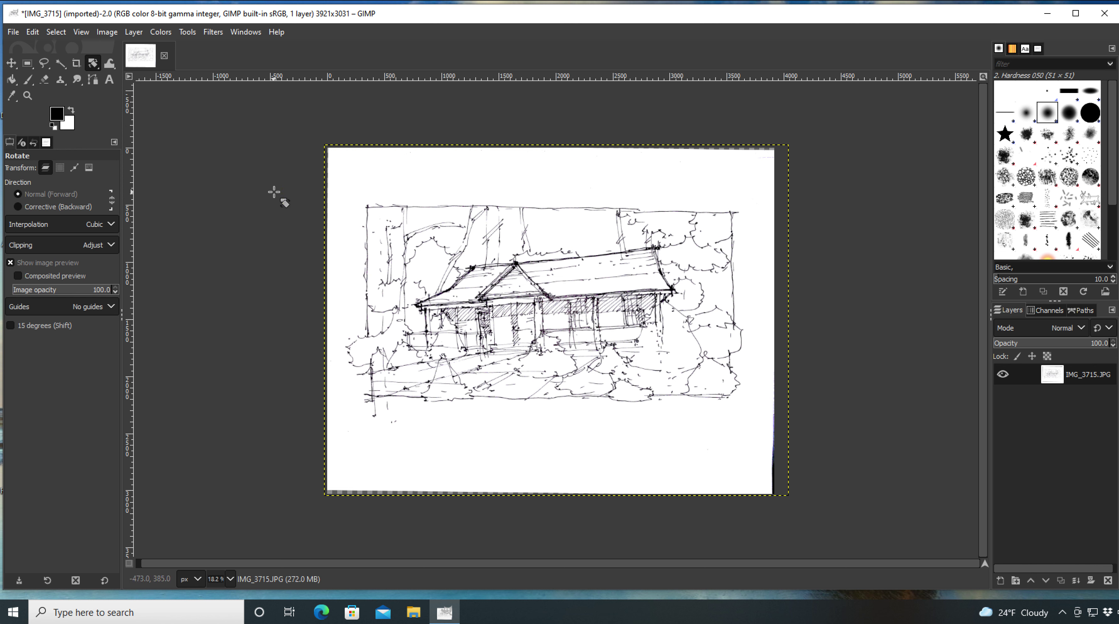
# Step: Add a lower-right text box with lines 'PRE-TEST', 'January 14, 2022' and the author's name
pyautogui.click(109, 75)
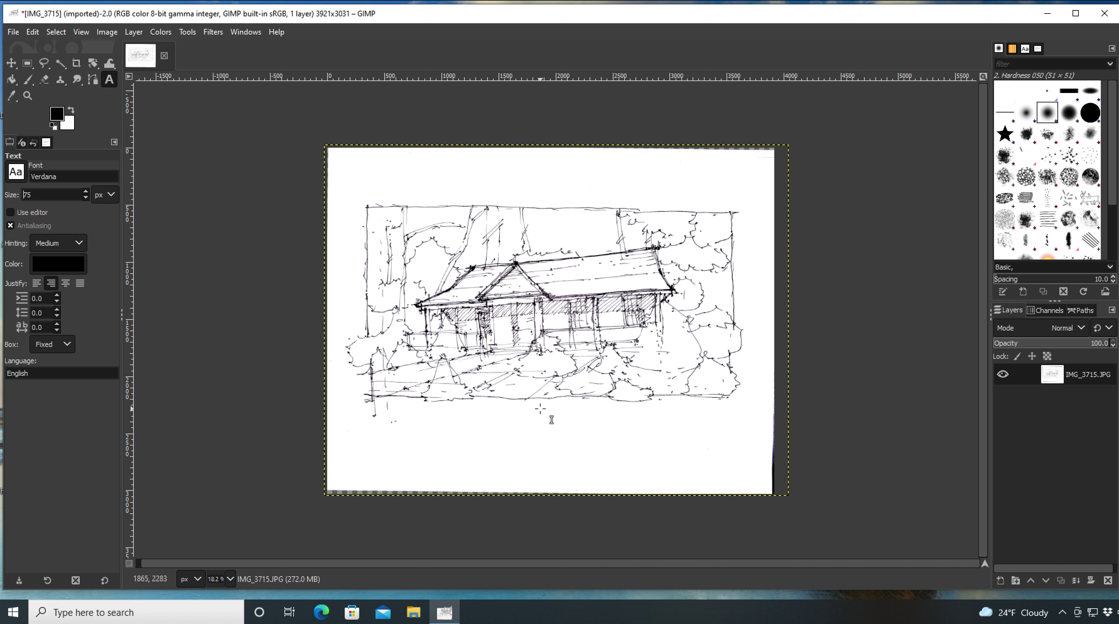
pyautogui.moveTo(533, 404); pyautogui.dragTo(741, 485)
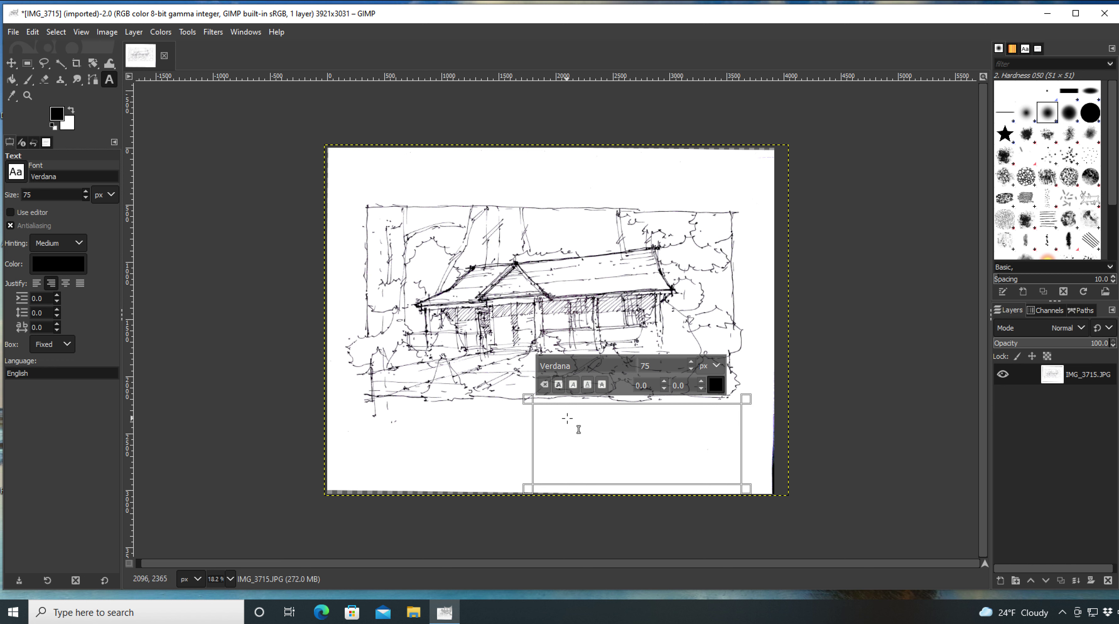
pyautogui.write('PRE')
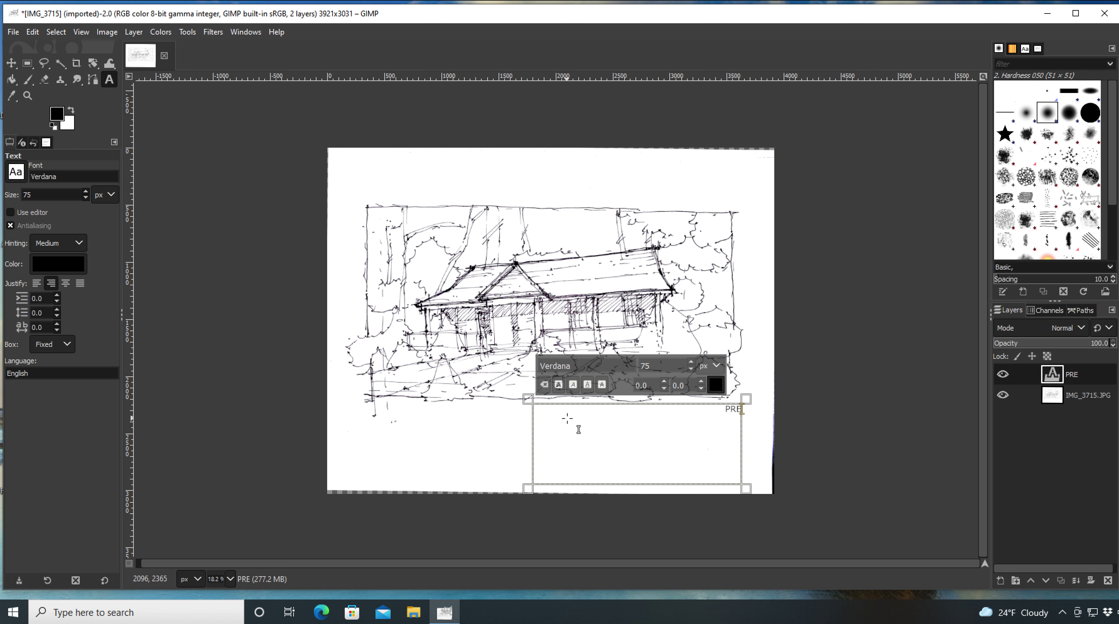
pyautogui.write('-TEST')
pyautogui.press('Return')
pyautogui.press('Return')
pyautogui.write('January')
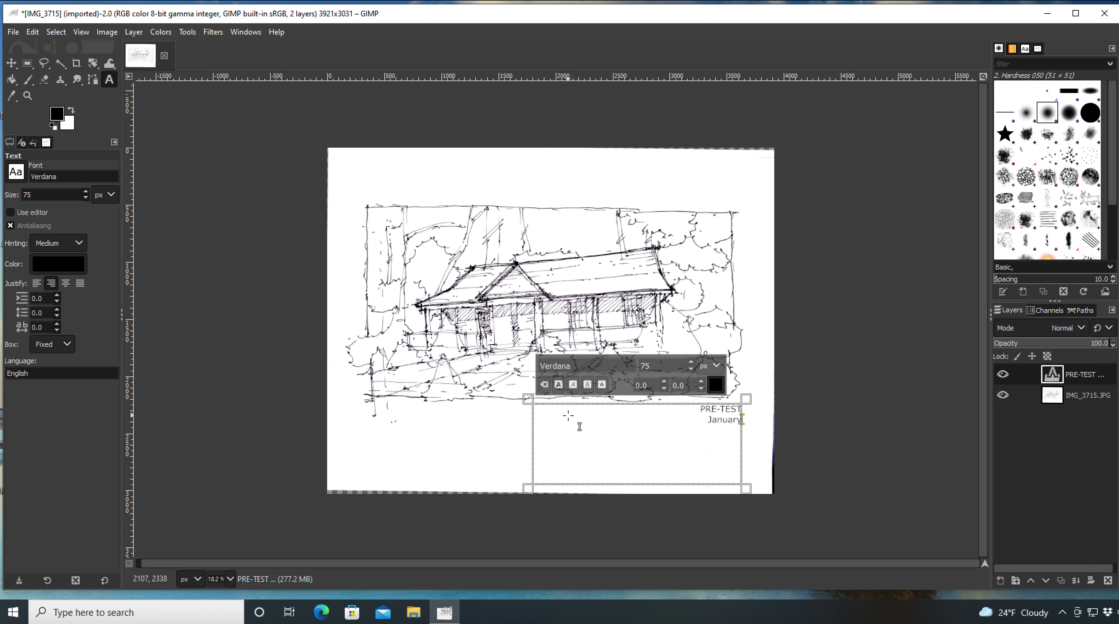
pyautogui.write(' 14, 2022')
pyautogui.press('Return')
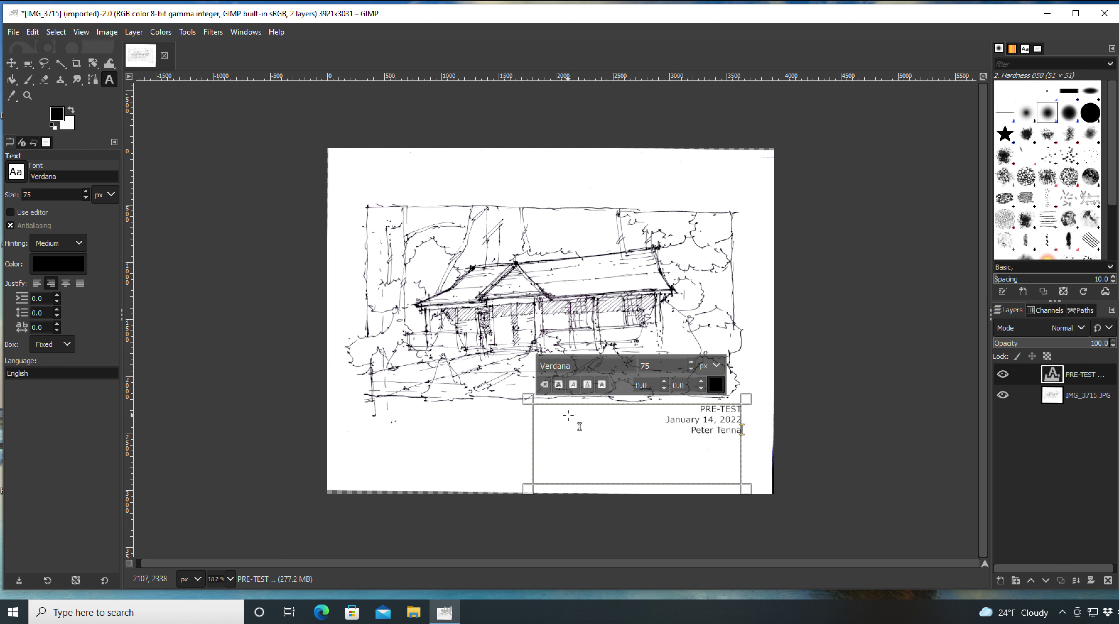
# Step: Set the whole caption to 138 px, then reselect the sketch layer
pyautogui.hotkey('ctrl', 'a')
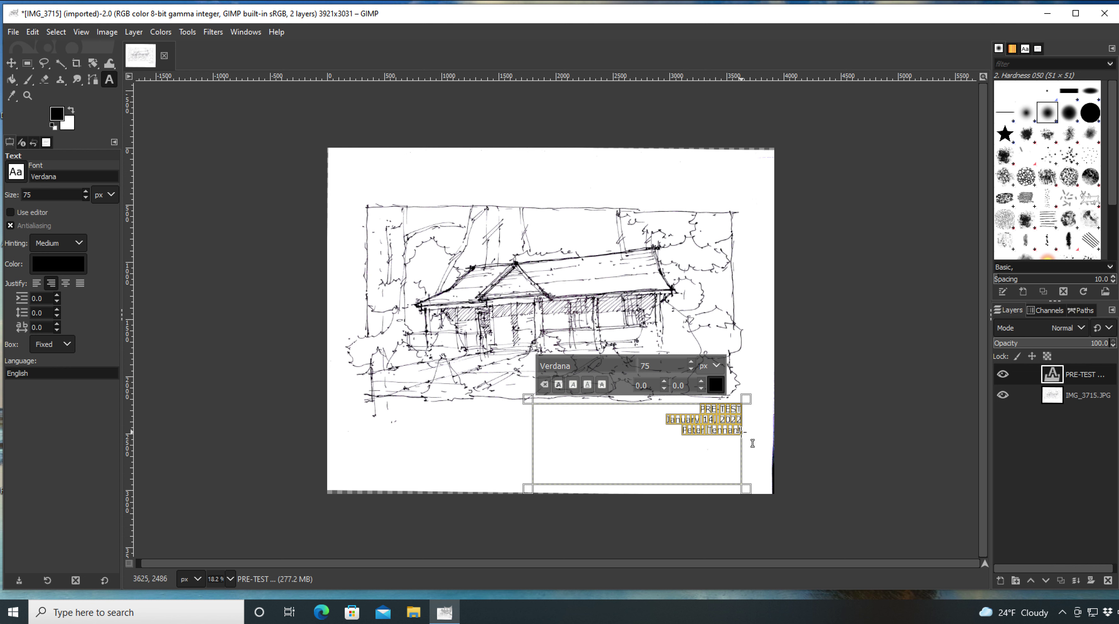
pyautogui.moveTo(691, 362); pyautogui.dragTo(691, 363)
pyautogui.click(691, 369)
pyautogui.click(691, 369)
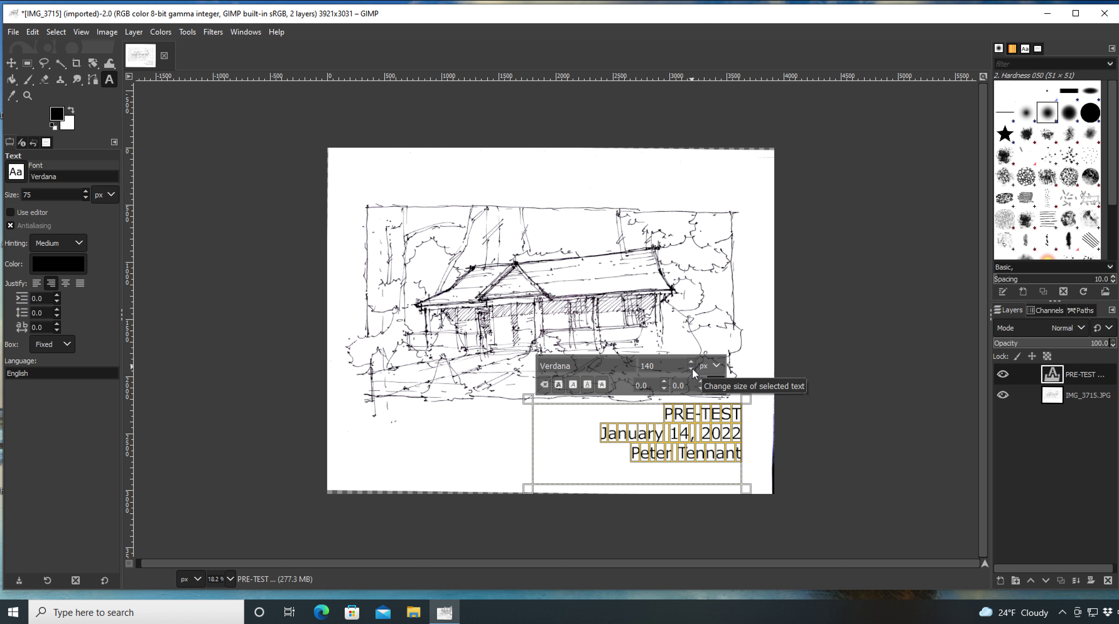
pyautogui.click(691, 369)
pyautogui.click(692, 369)
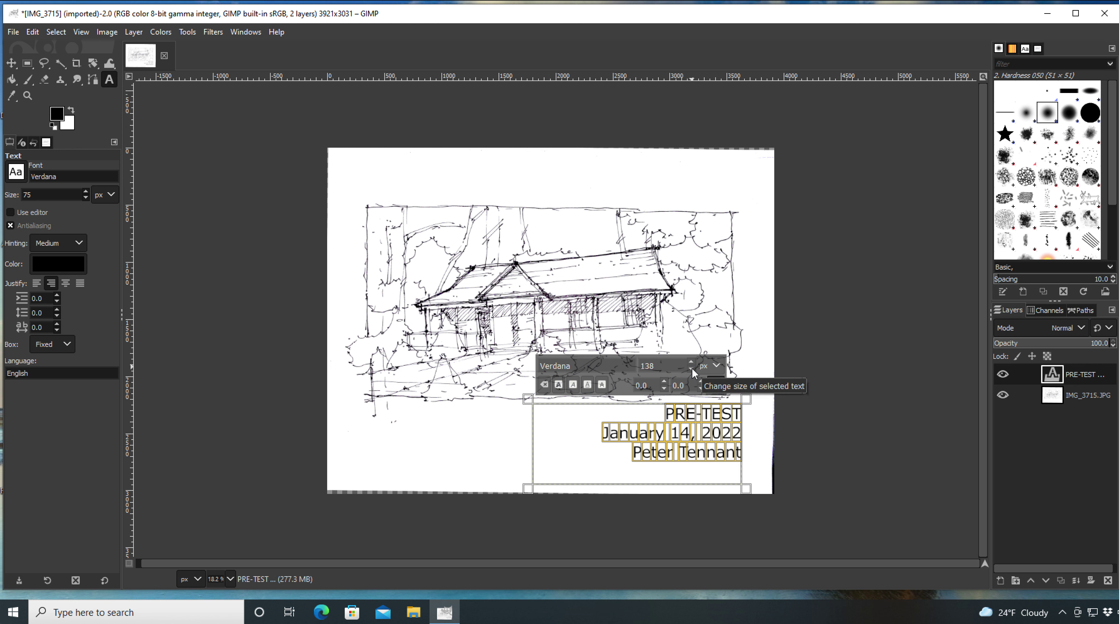
pyautogui.click(1087, 395)
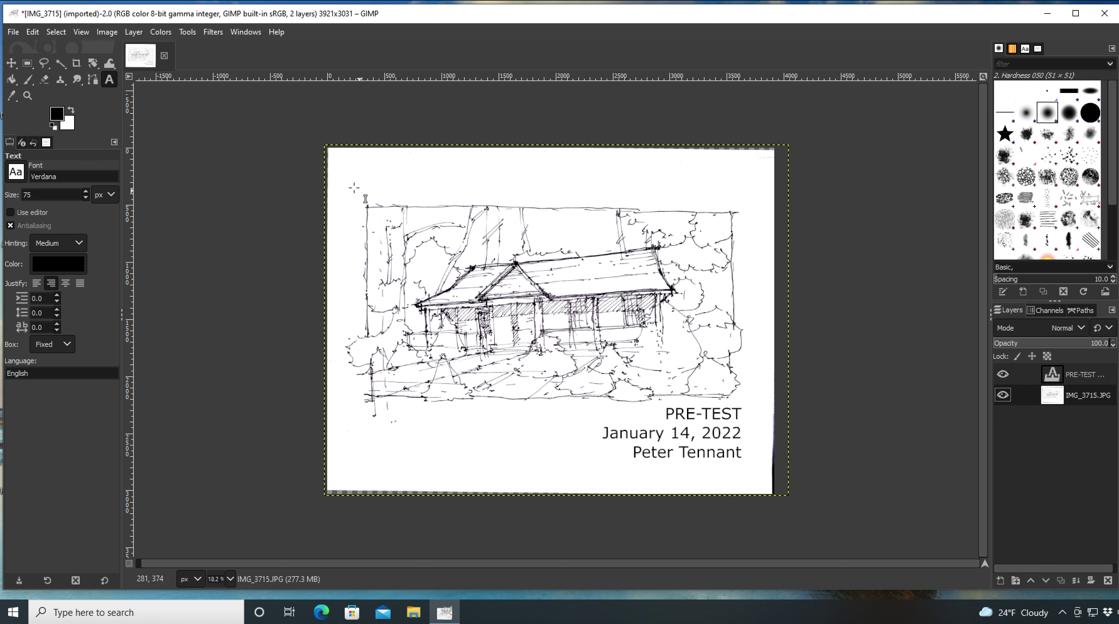
# Step: Save the image to the Desktop as an XCF with a dated name ending 'Pre Test 2'
pyautogui.click(14, 33)
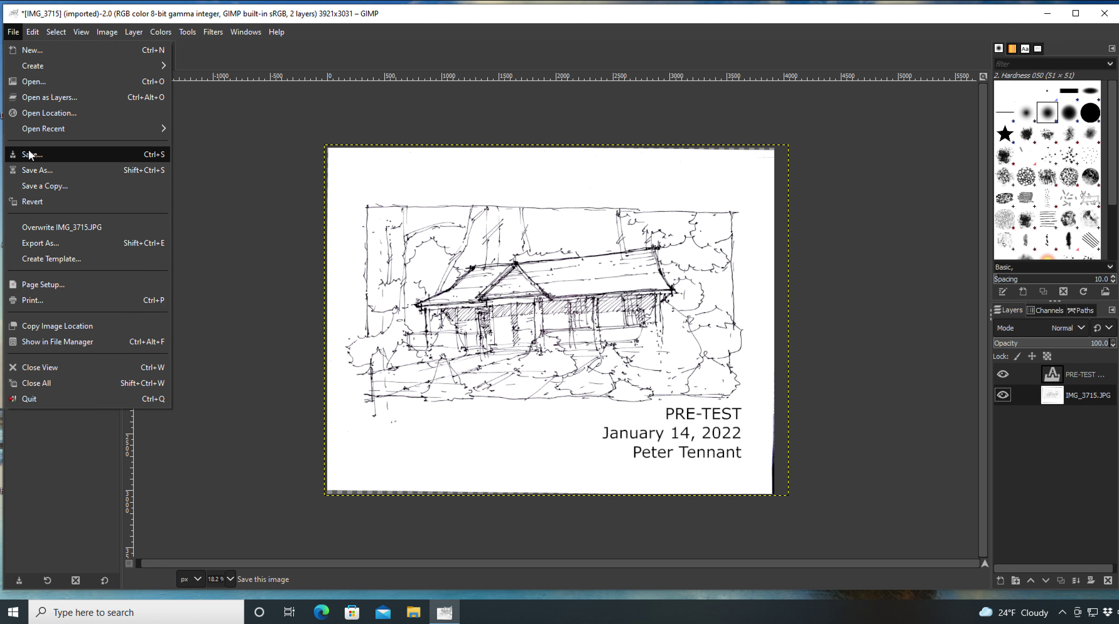
pyautogui.click(35, 170)
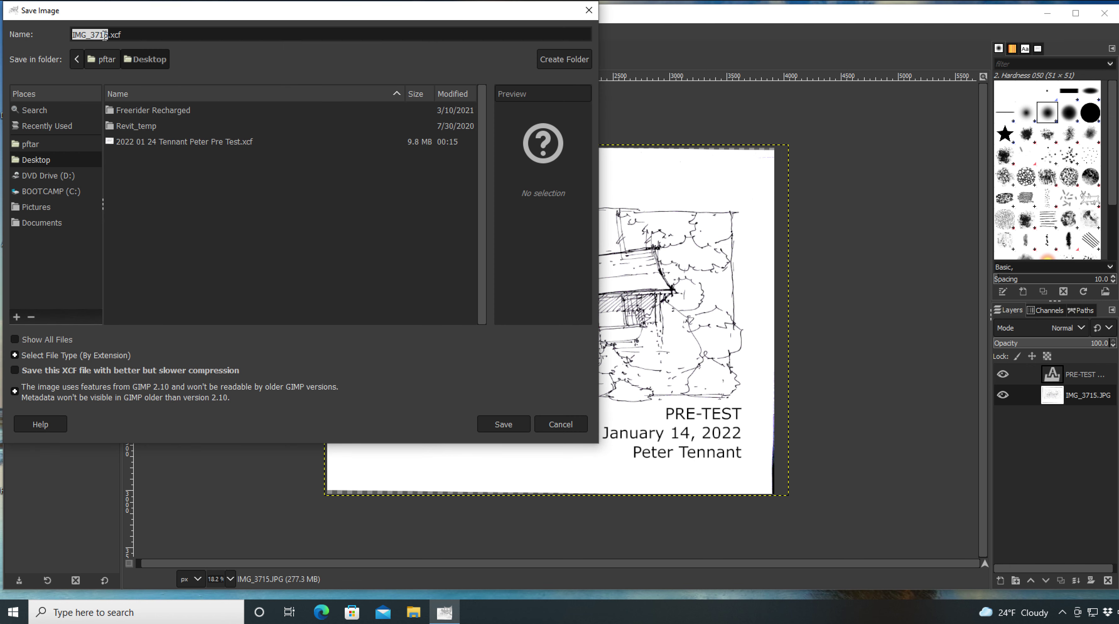
pyautogui.moveTo(107, 35); pyautogui.dragTo(49, 33)
pyautogui.write('2022')
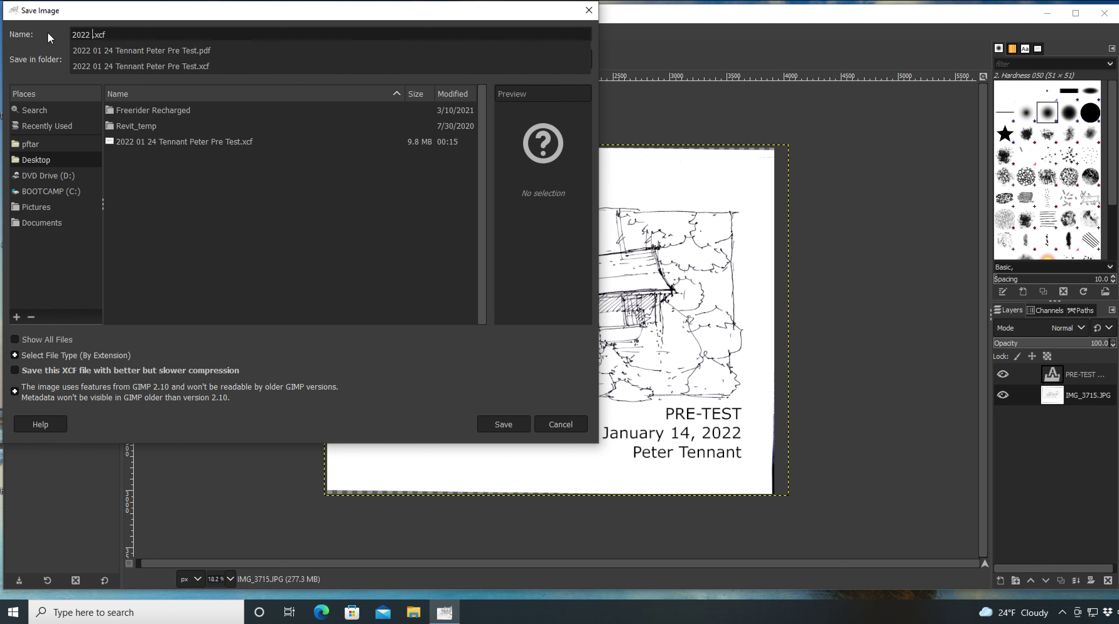
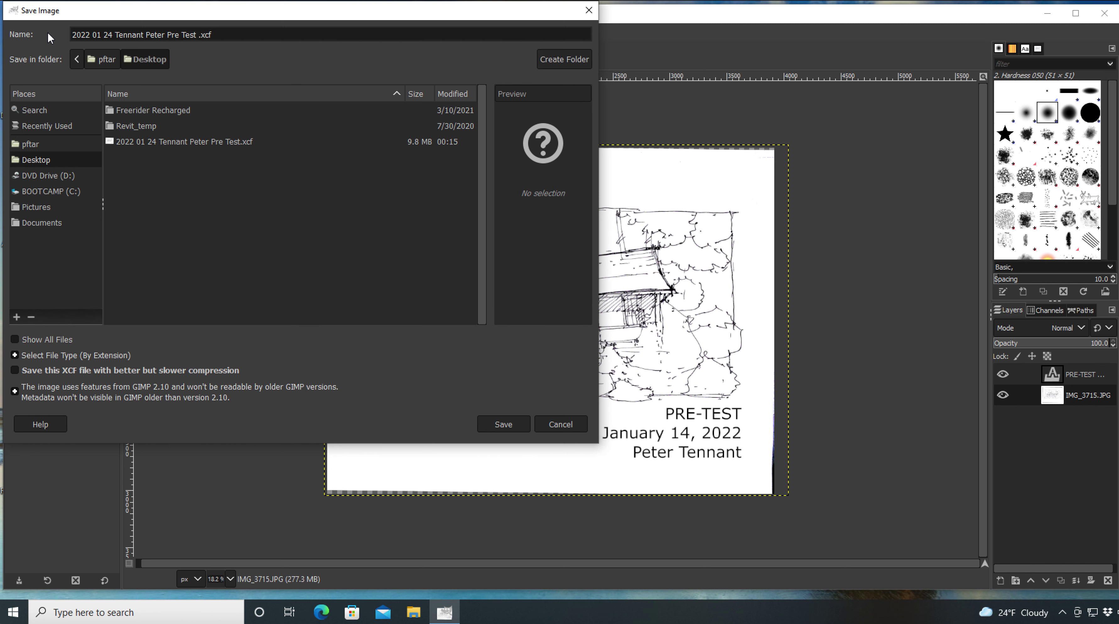
pyautogui.write('2')
pyautogui.click(504, 424)
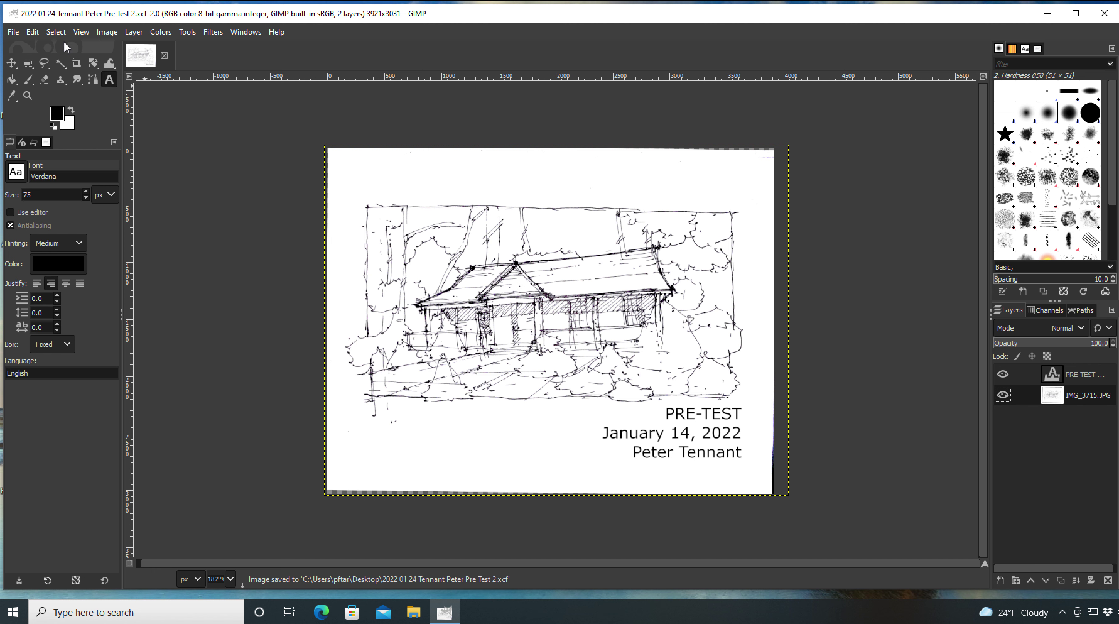
# Step: Reopen the Save As dialog and cancel it without re-saving the XCF
pyautogui.click(14, 33)
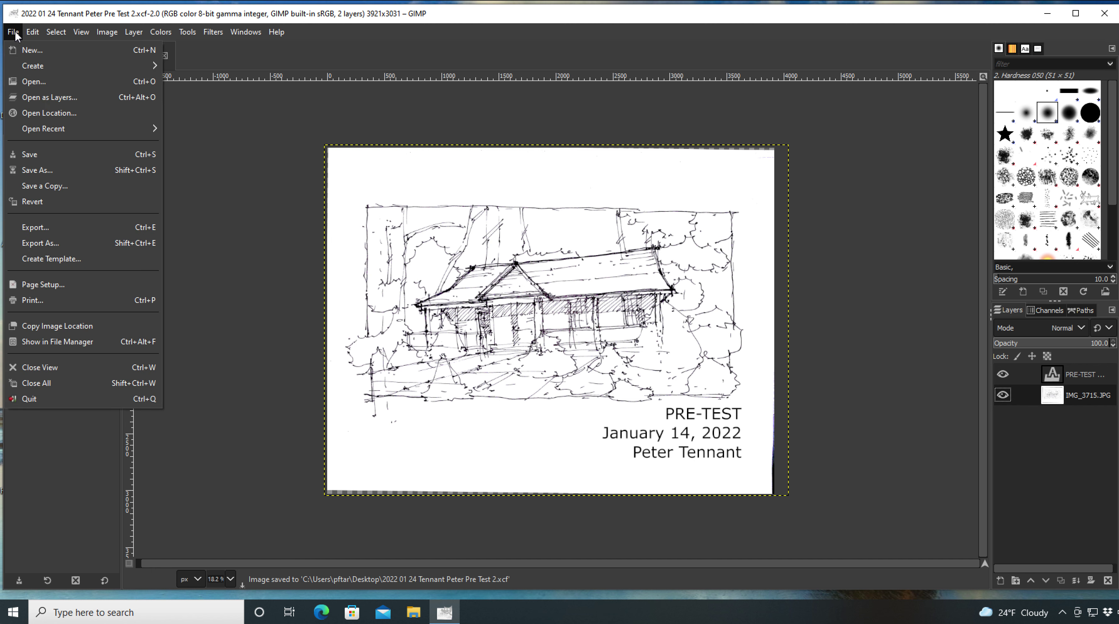
pyautogui.click(43, 171)
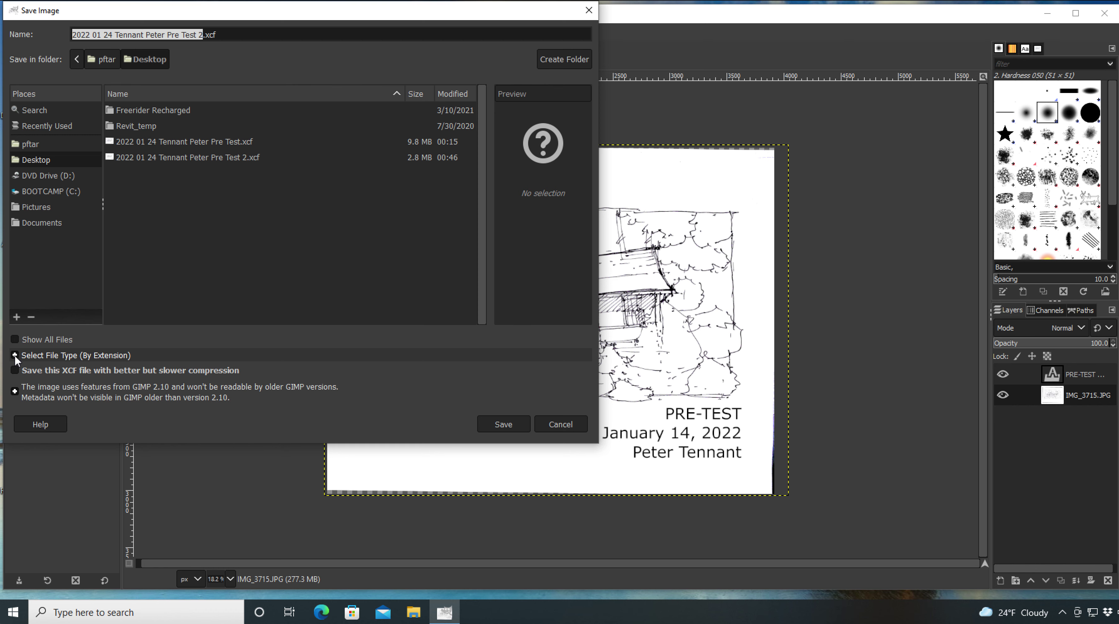
pyautogui.click(571, 425)
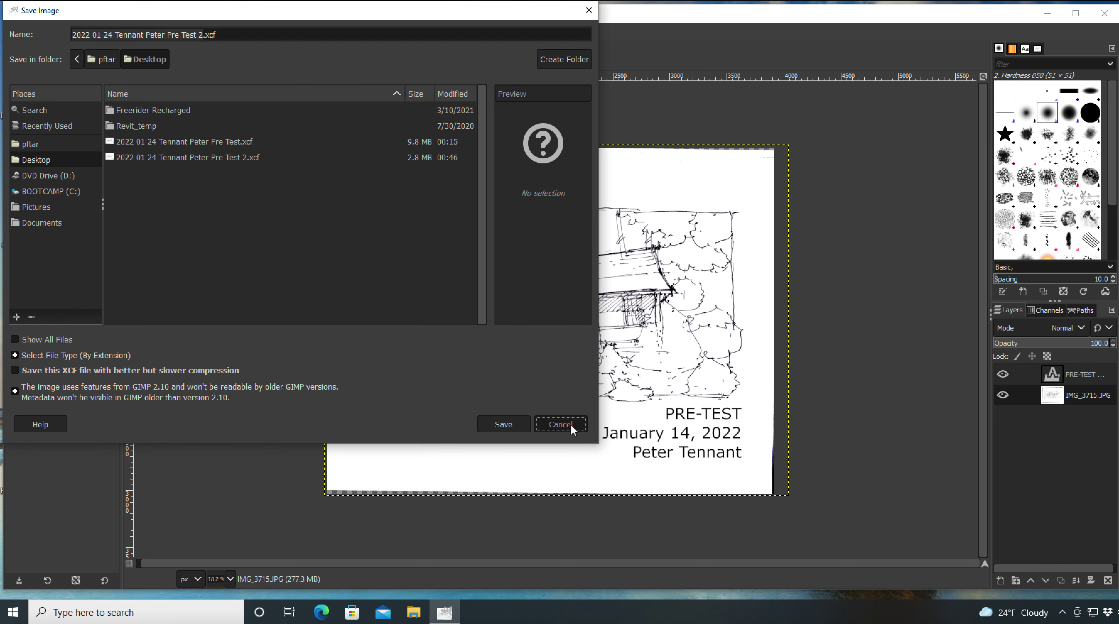
pyautogui.click(13, 32)
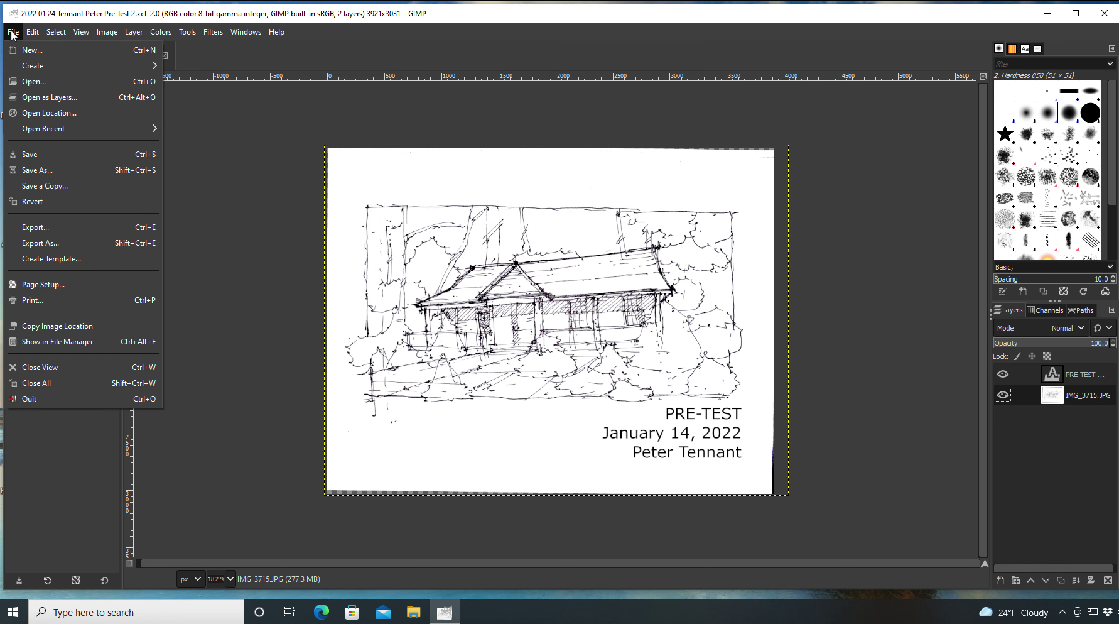
# Step: Export the sketch as a Portable Document Format file to the Desktop with default PDF options
pyautogui.click(31, 228)
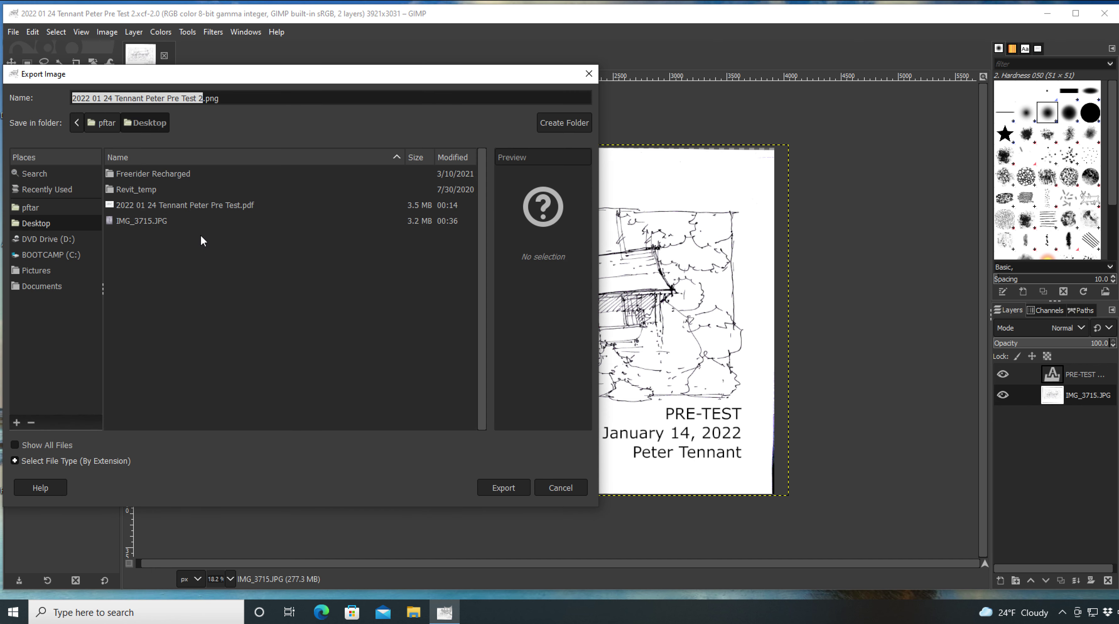
pyautogui.click(15, 461)
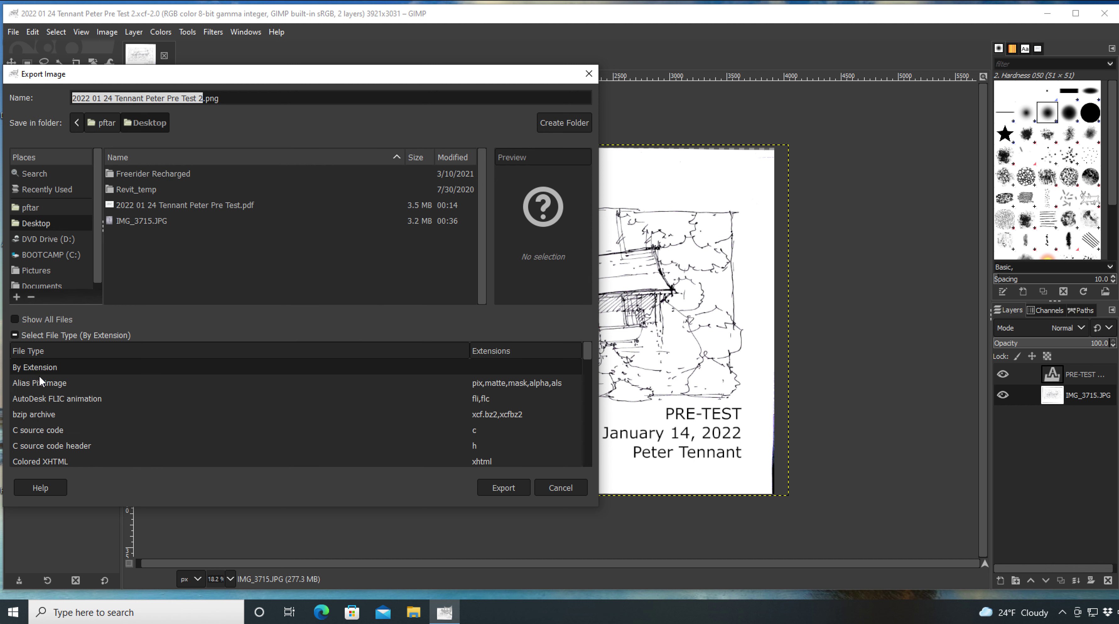
pyautogui.scroll(-20, 102, 415)
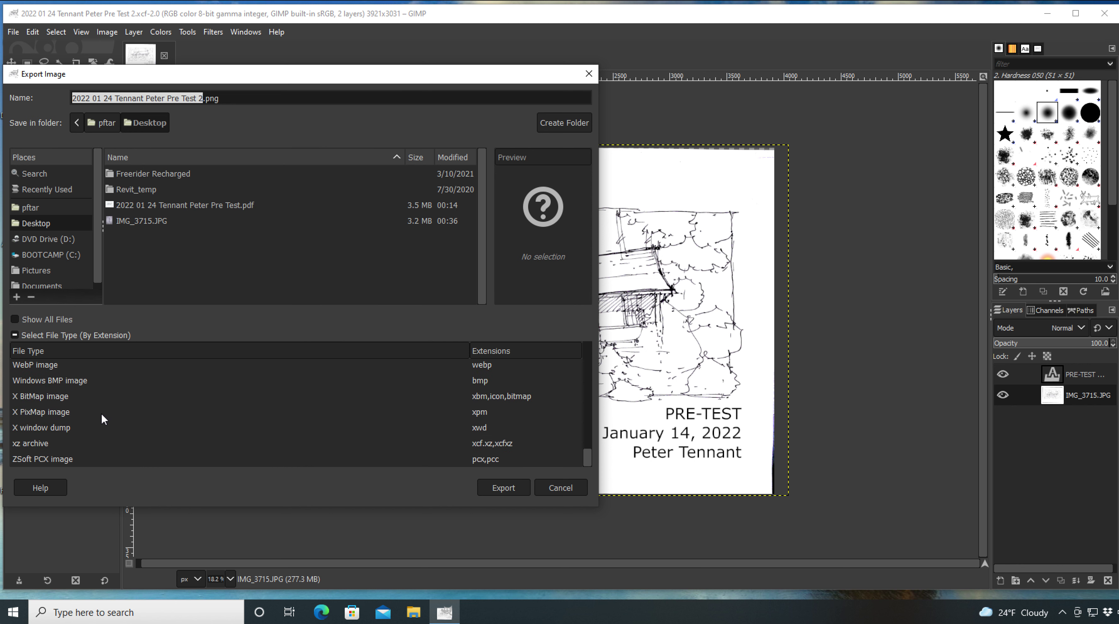
pyautogui.scroll(5, 102, 415)
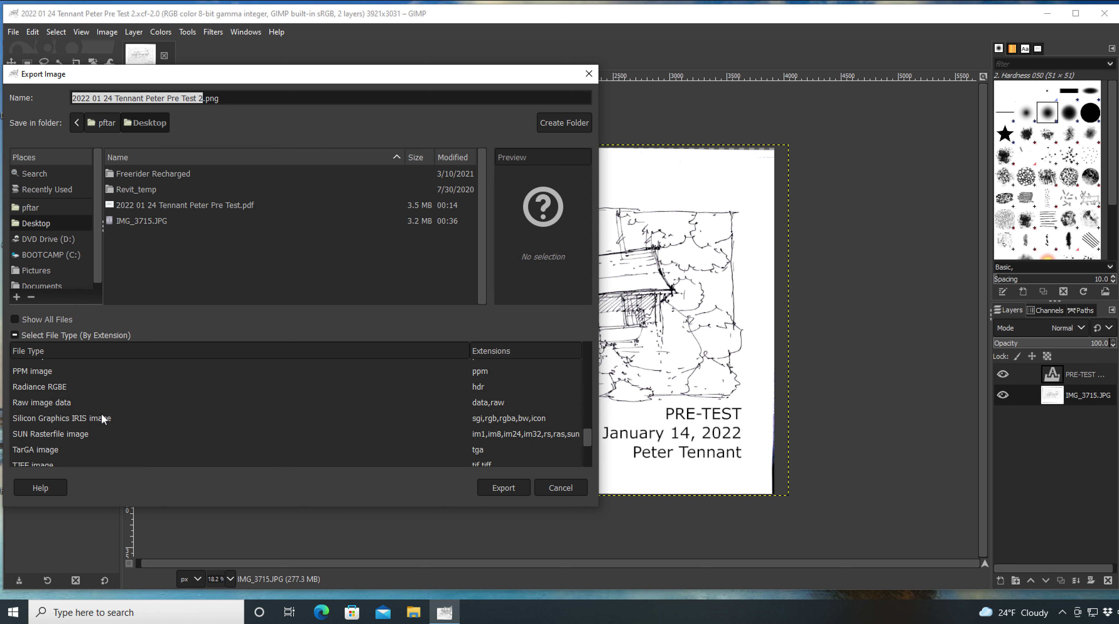
pyautogui.scroll(1, 101, 418)
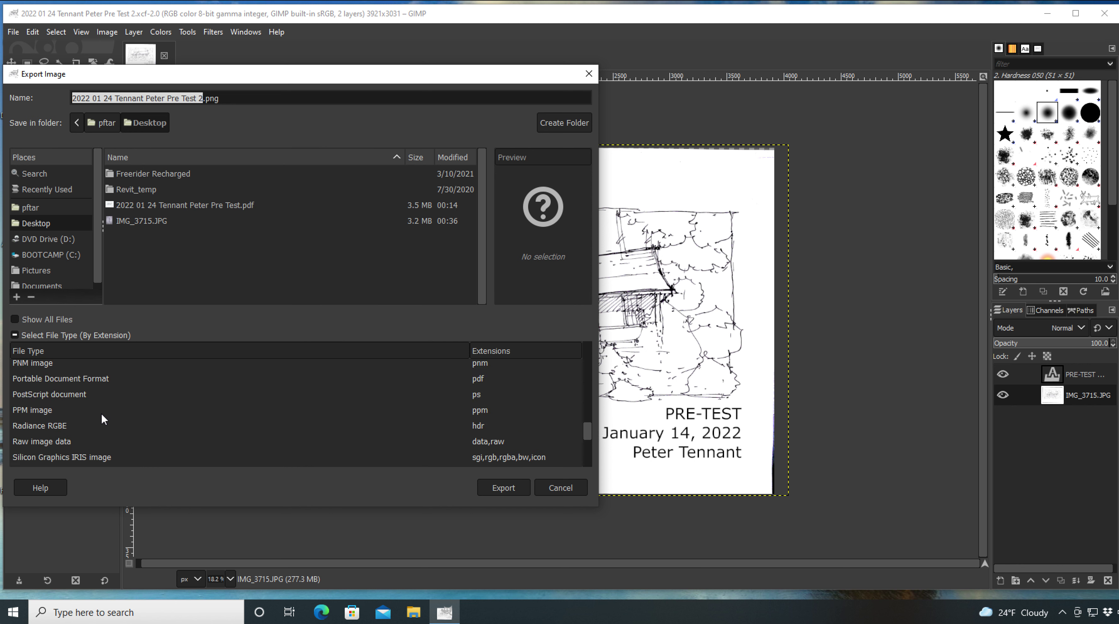
pyautogui.click(93, 379)
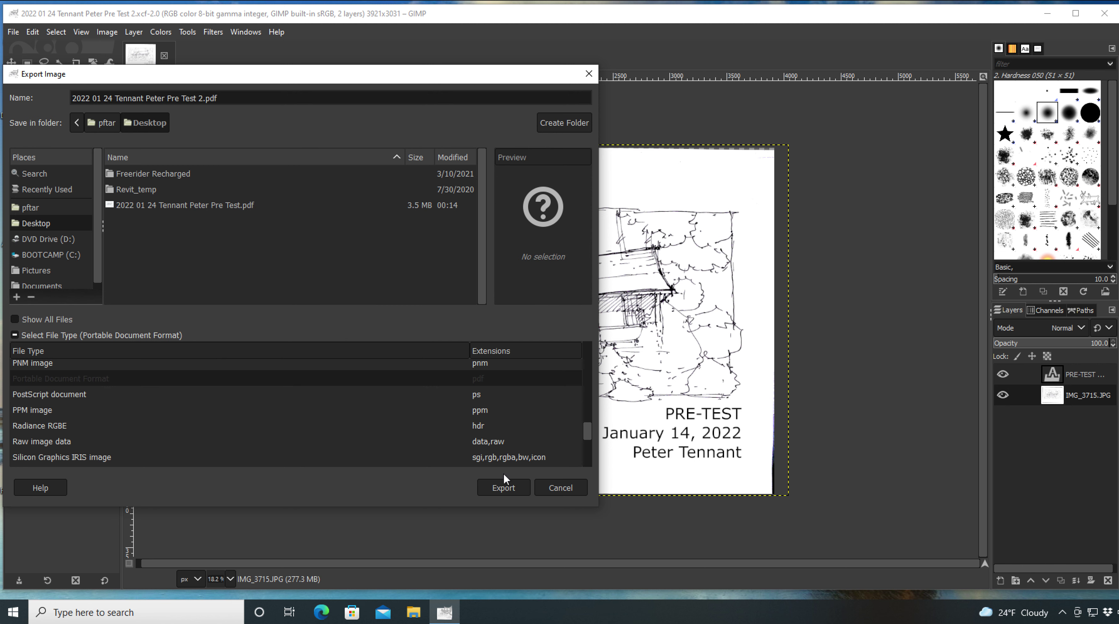
pyautogui.click(507, 482)
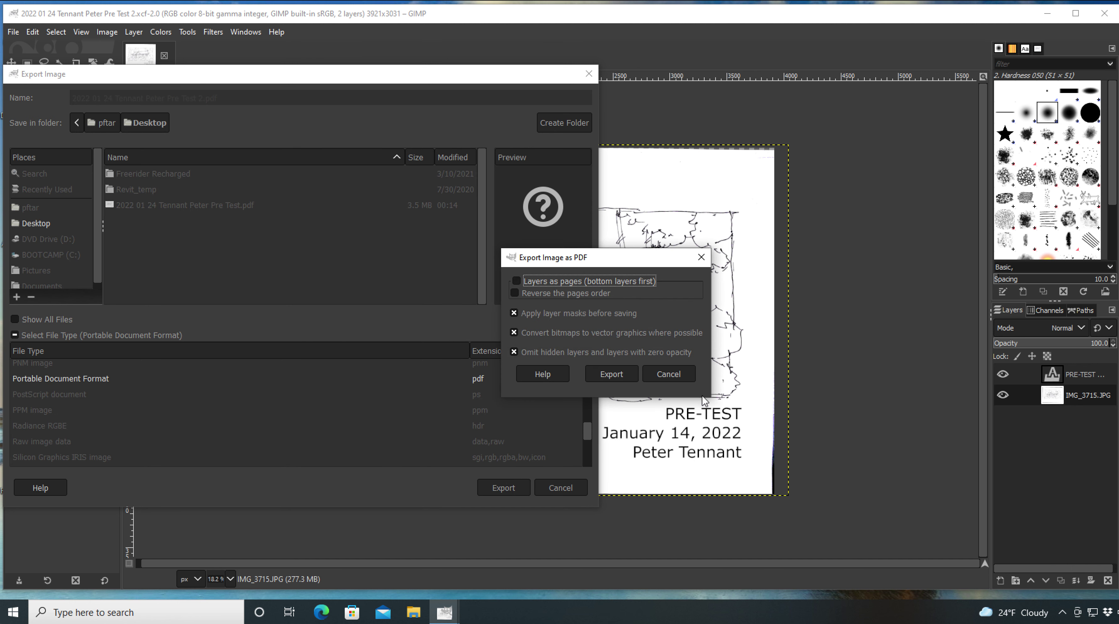
pyautogui.click(612, 374)
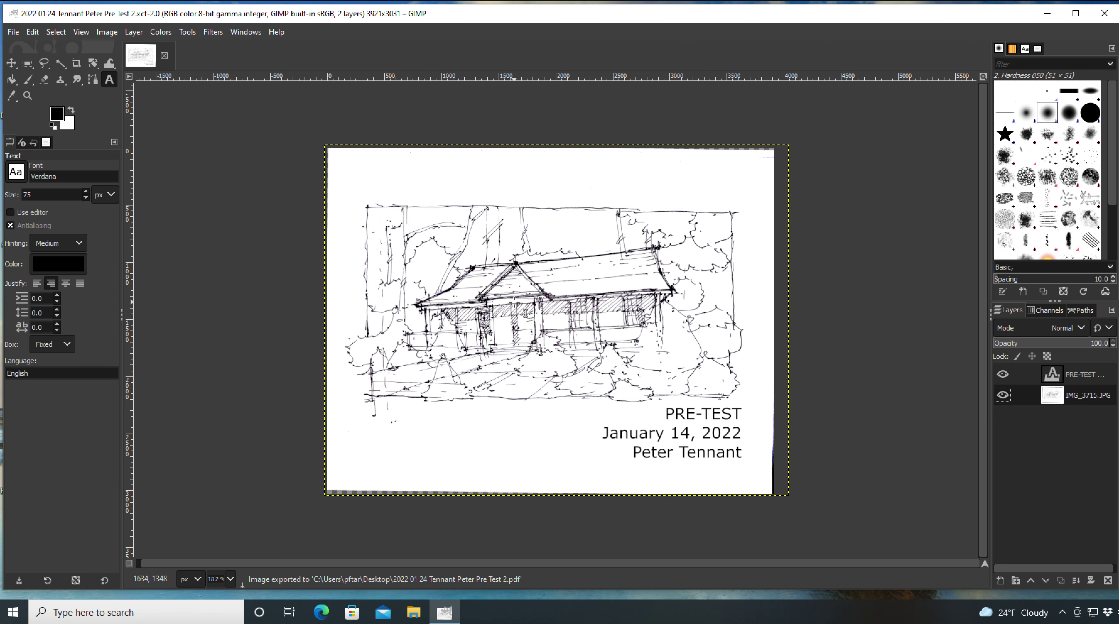
# Step: Re-save the Pre Test 2 XCF and close GIMP
pyautogui.click(13, 33)
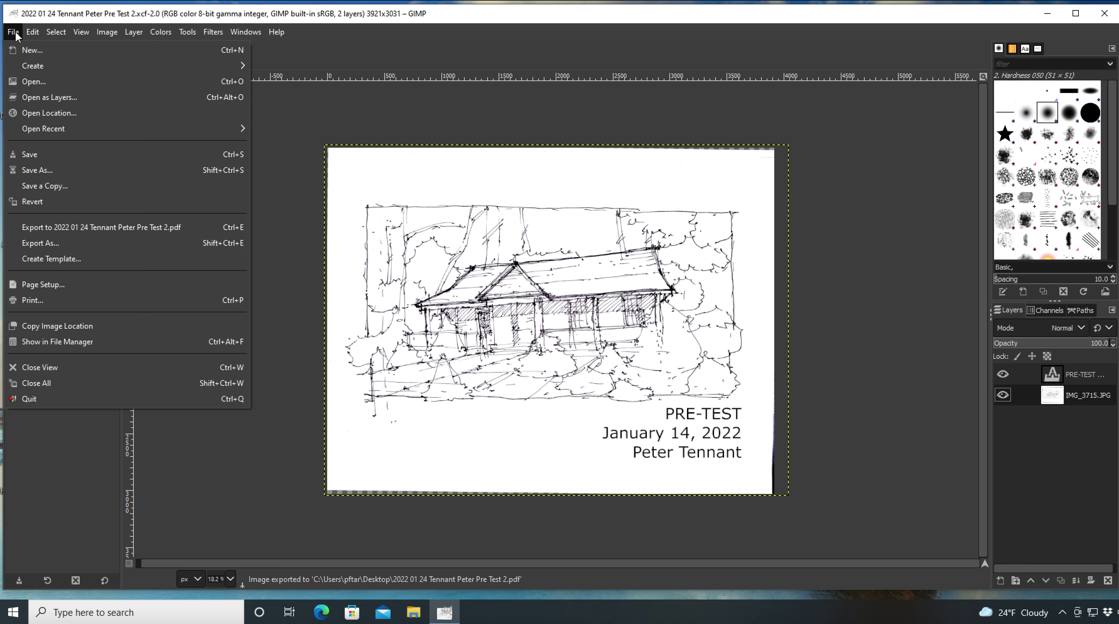
pyautogui.click(42, 159)
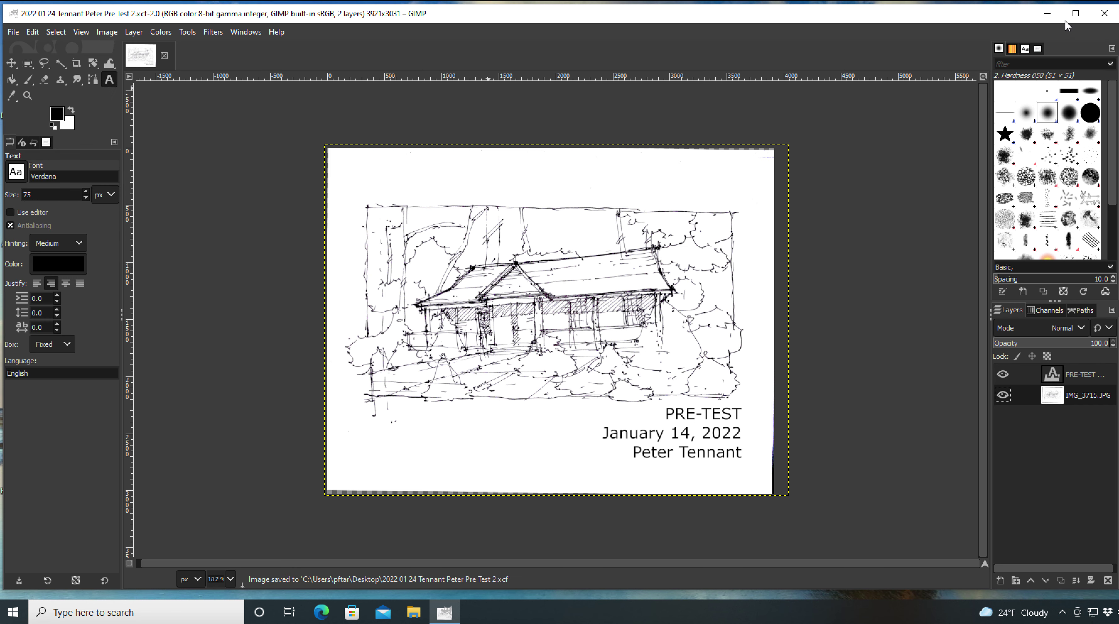
pyautogui.click(1106, 13)
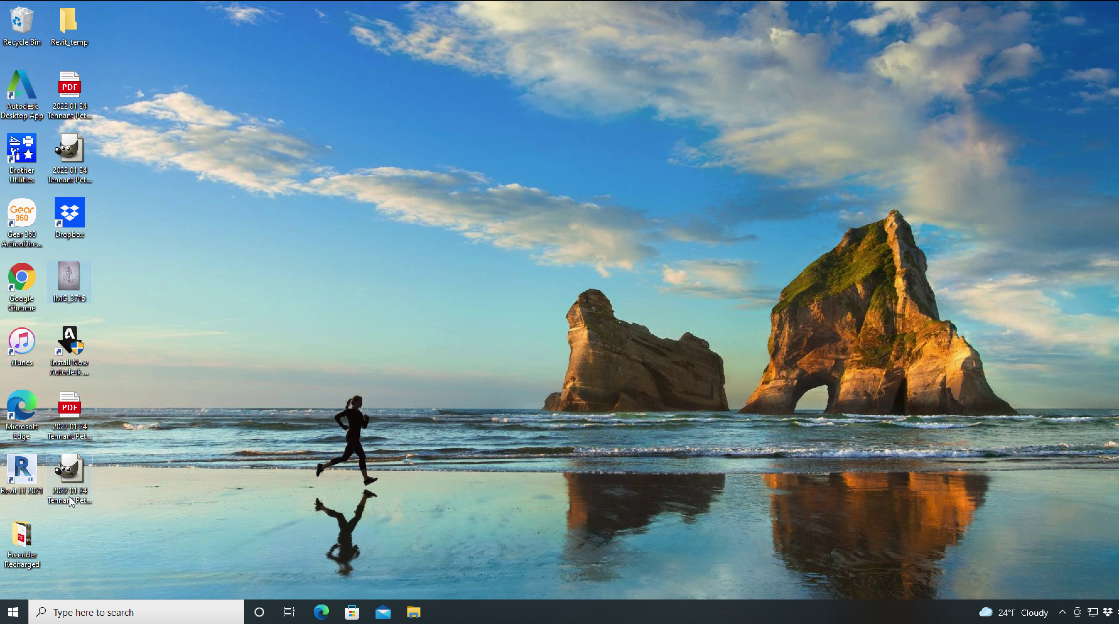
# Step: Browse File Explorer to the Desktop folder and select the exported Pre Test 2 PDF
pyautogui.click(412, 612)
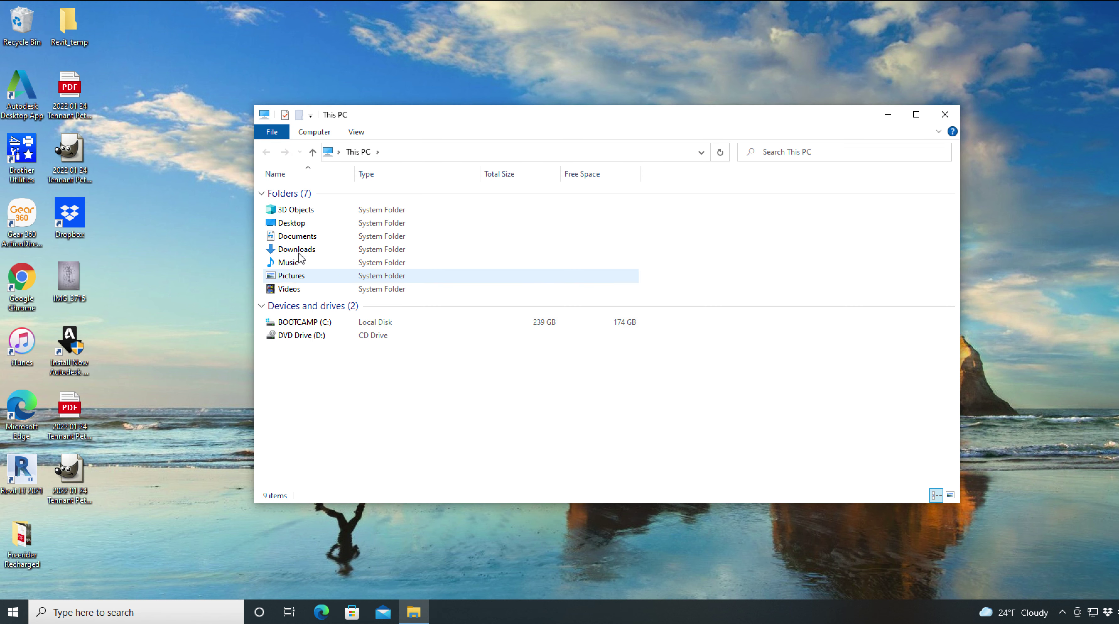
pyautogui.click(298, 225)
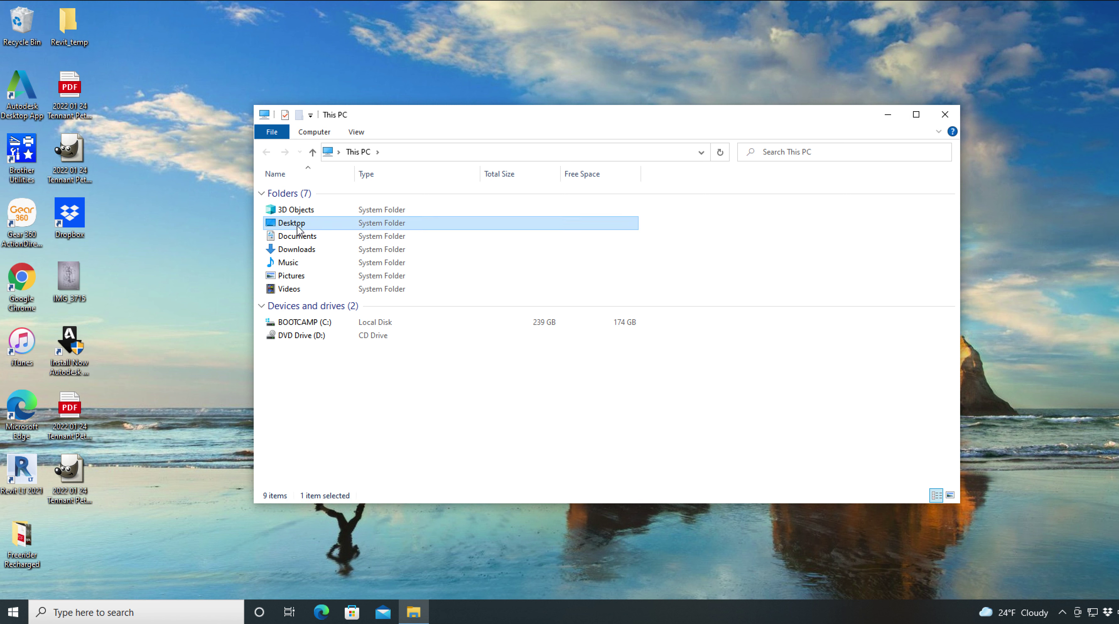
pyautogui.doubleClick(297, 228)
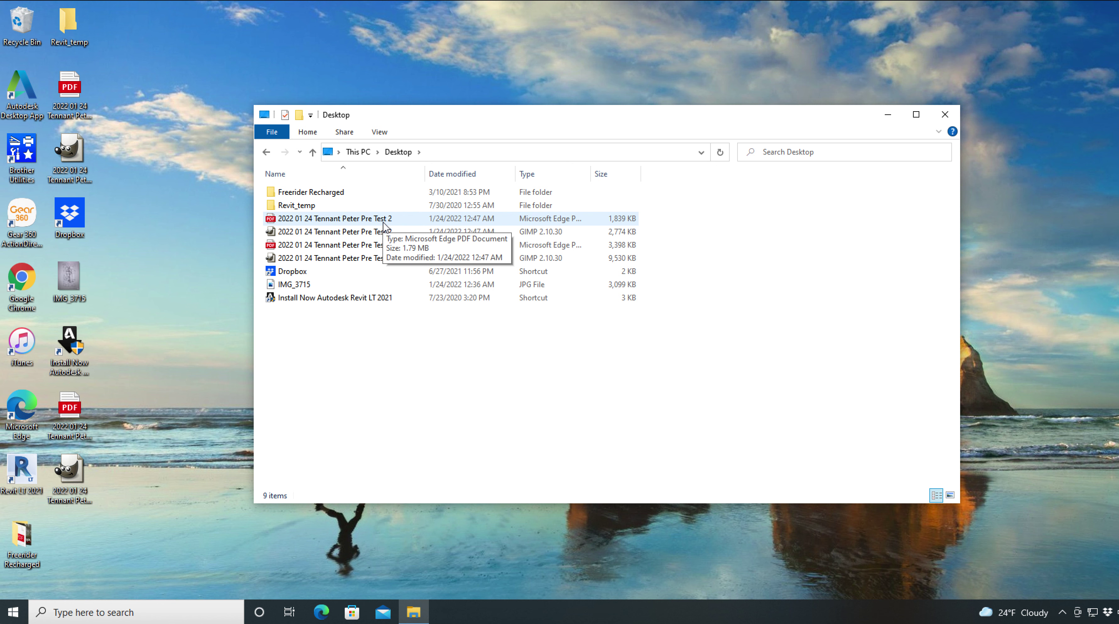
pyautogui.click(384, 223)
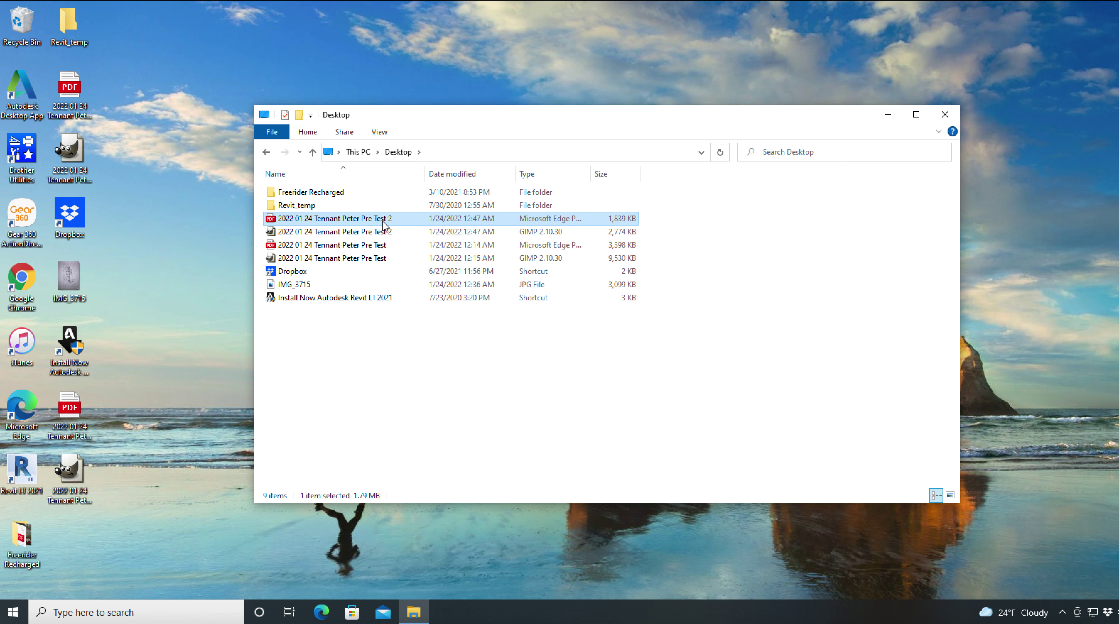
# Step: View the Pre Test 2 PDF in Edge down to its right-aligned caption, then close Edge
pyautogui.doubleClick(385, 223)
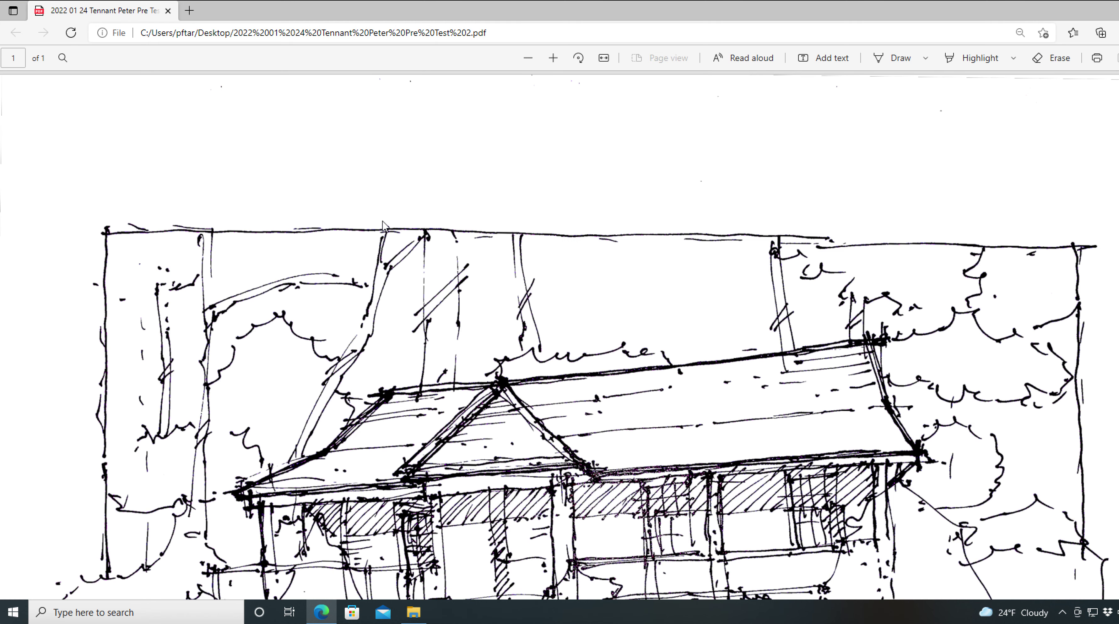
pyautogui.scroll(-8, 479, 338)
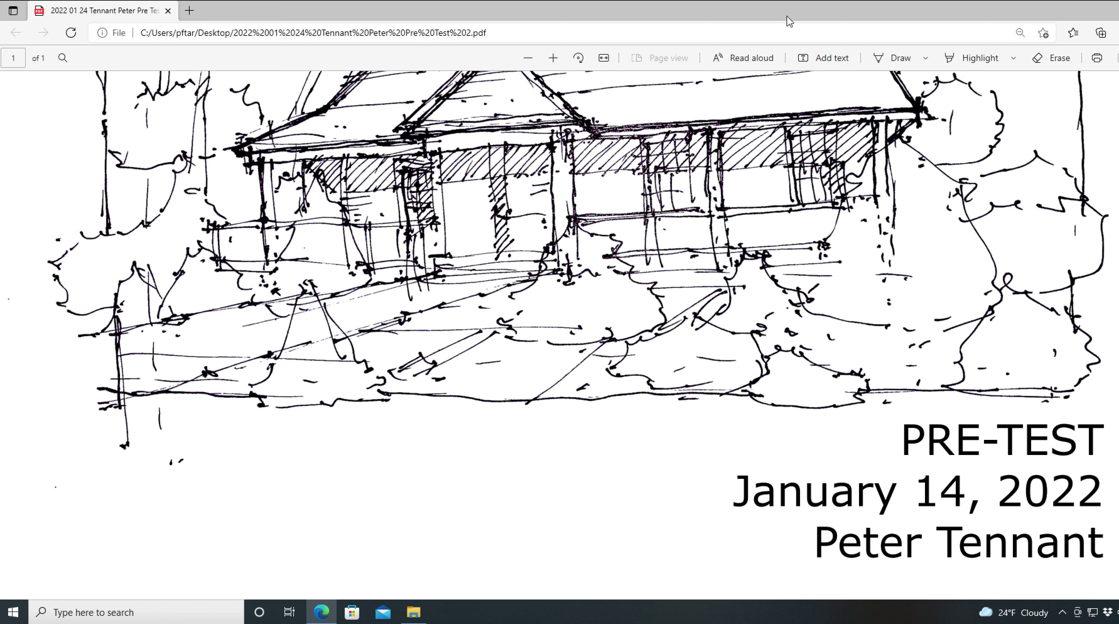
pyautogui.click(168, 11)
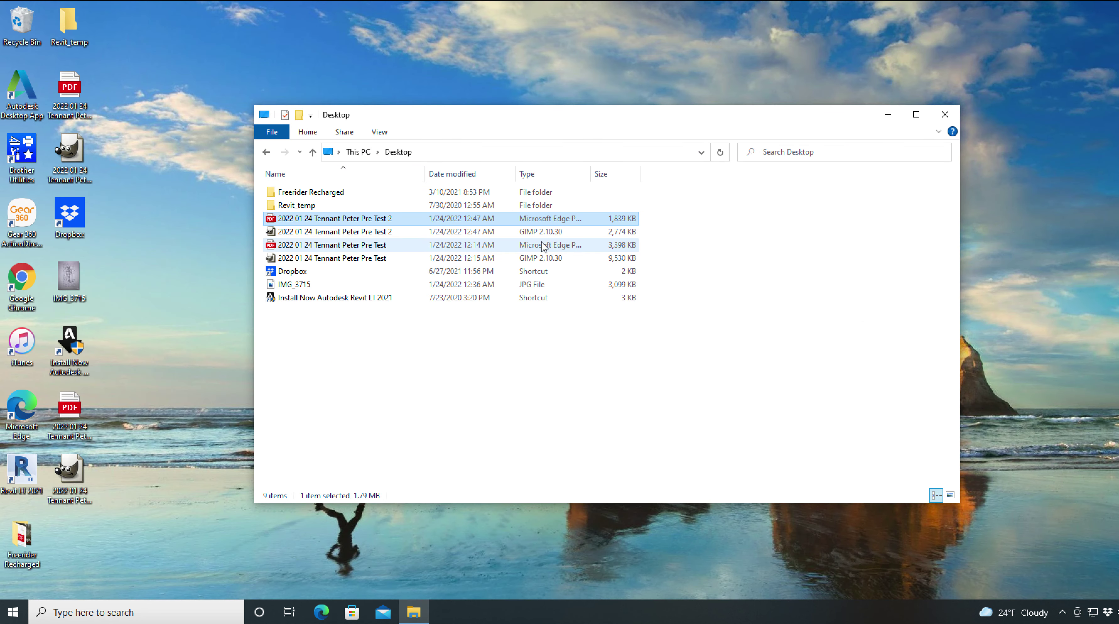
# Step: Open the Pre Test 2 XCF from the Desktop folder in GIMP 2.10
pyautogui.click(366, 236)
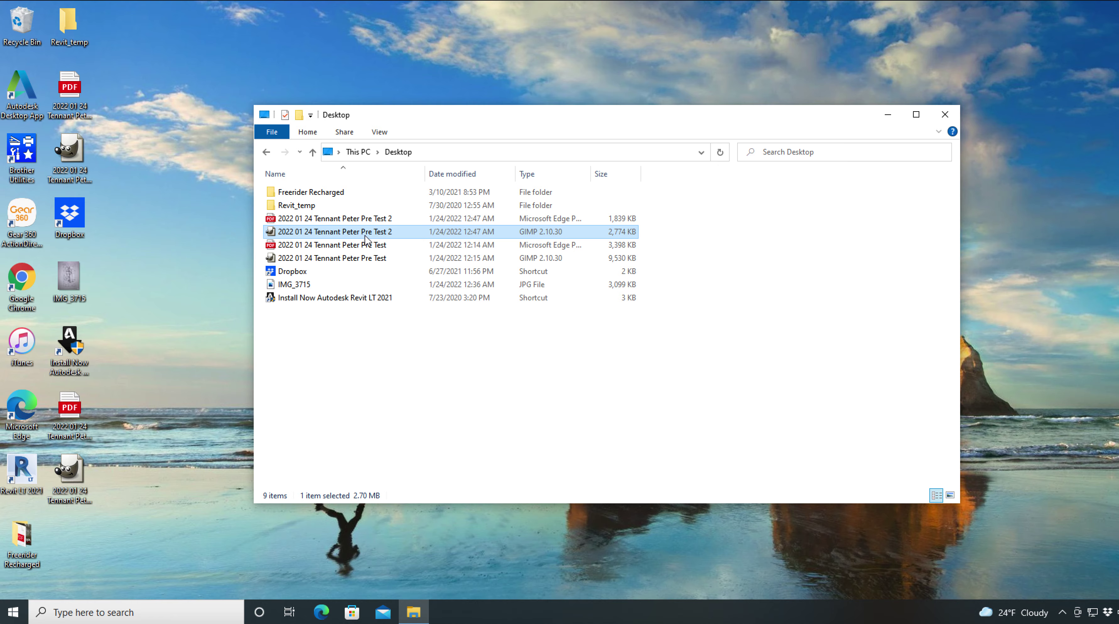
pyautogui.doubleClick(365, 236)
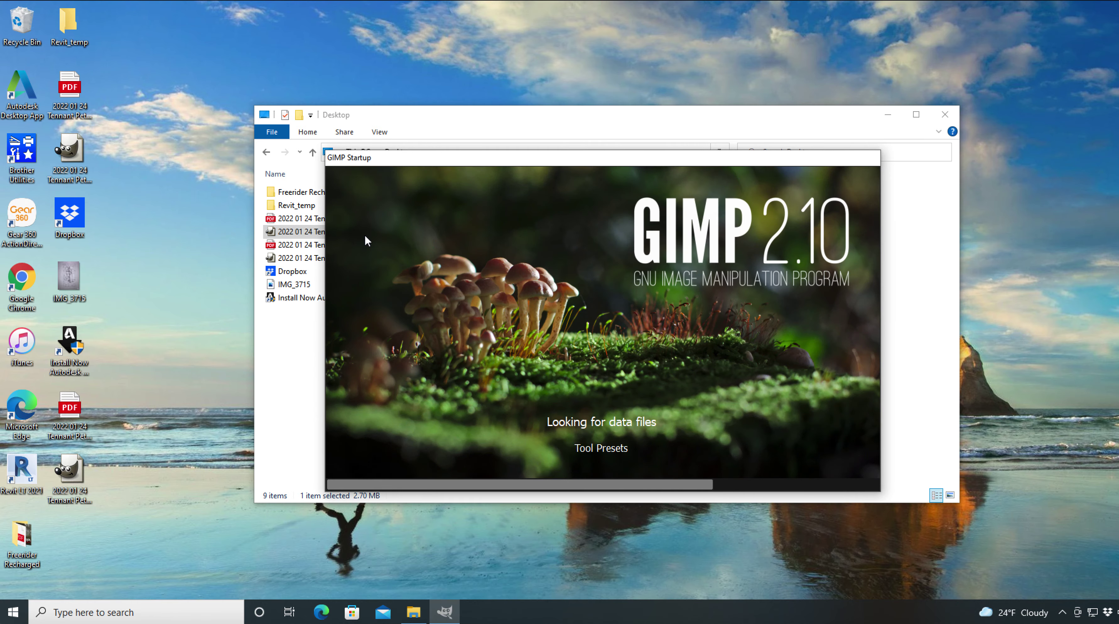